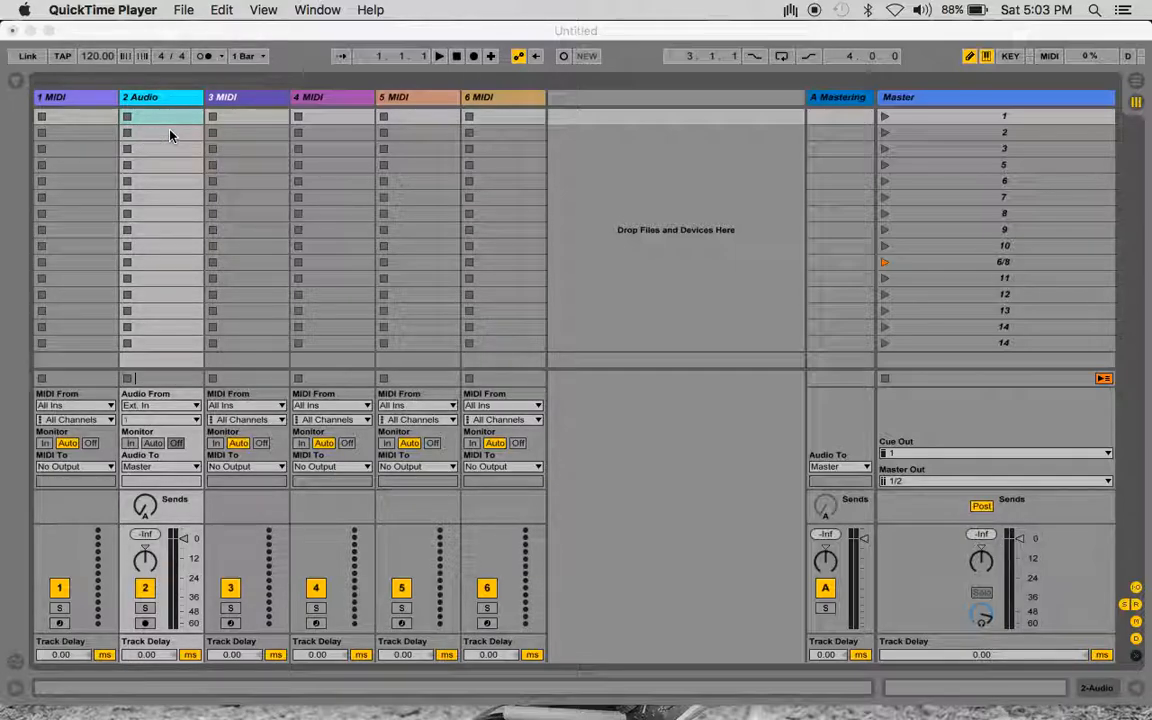
Step: Show the browser and list the drum kits in the Drums category
{"action": "left_click", "coordinate": [20, 84]}
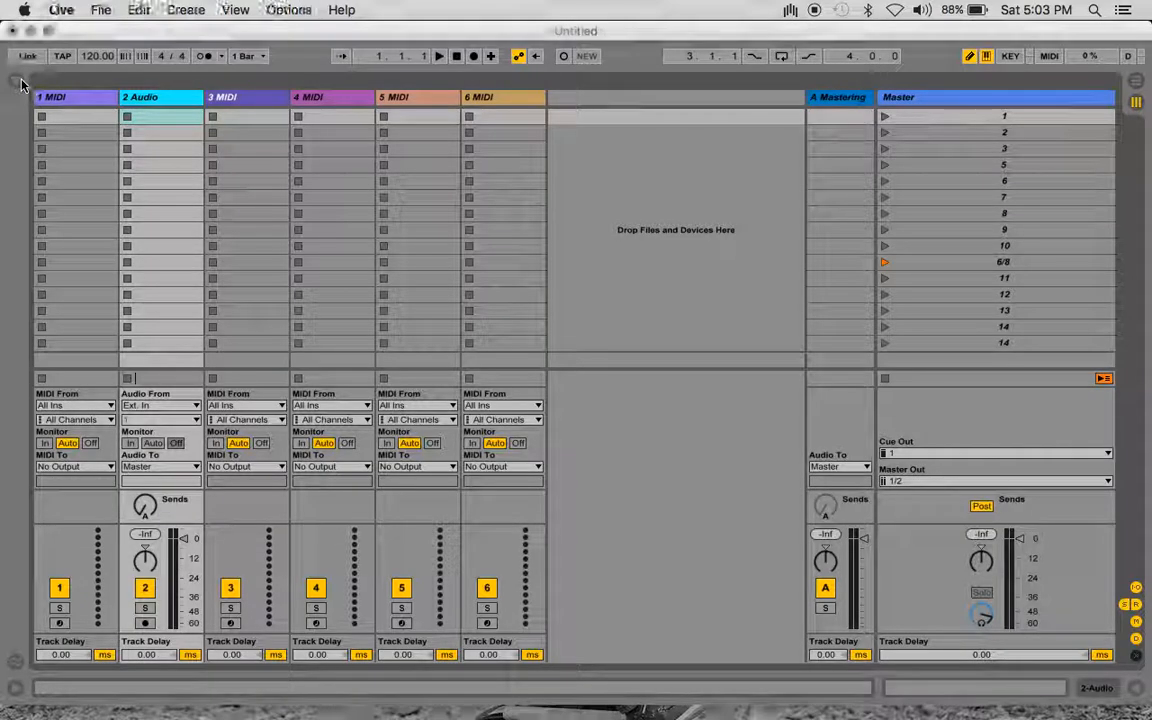
{"action": "left_click", "coordinate": [17, 83]}
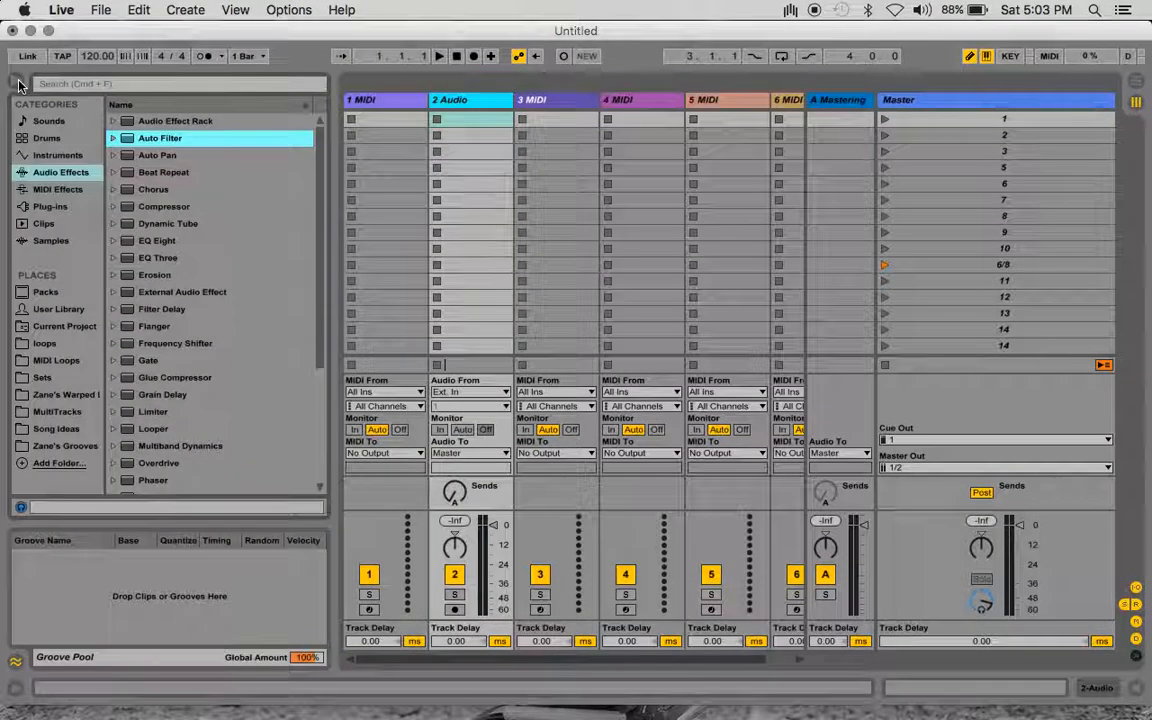
{"action": "left_click", "coordinate": [57, 156]}
{"action": "left_click", "coordinate": [47, 138]}
{"action": "left_click", "coordinate": [167, 380]}
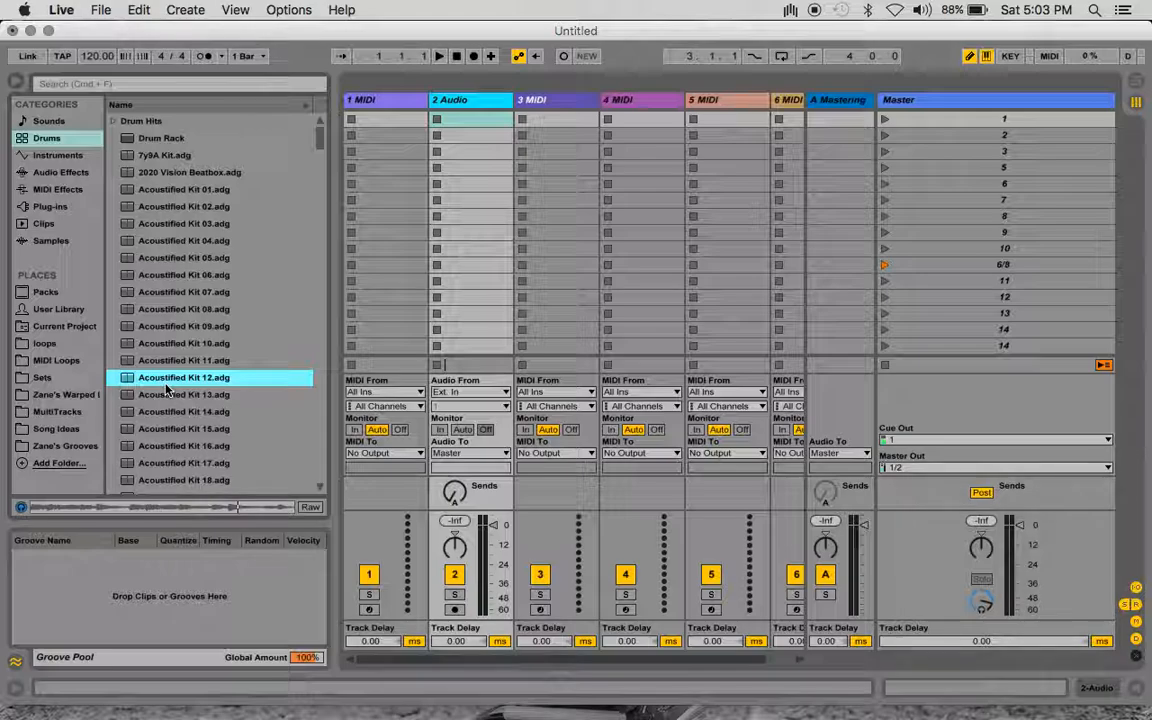
Step: Load Kit-Core SessionDry.adg from the Drums list onto track 1 MIDI and hide the browser
{"action": "scroll", "coordinate": [187, 349], "scroll_direction": "down", "scroll_amount": 15}
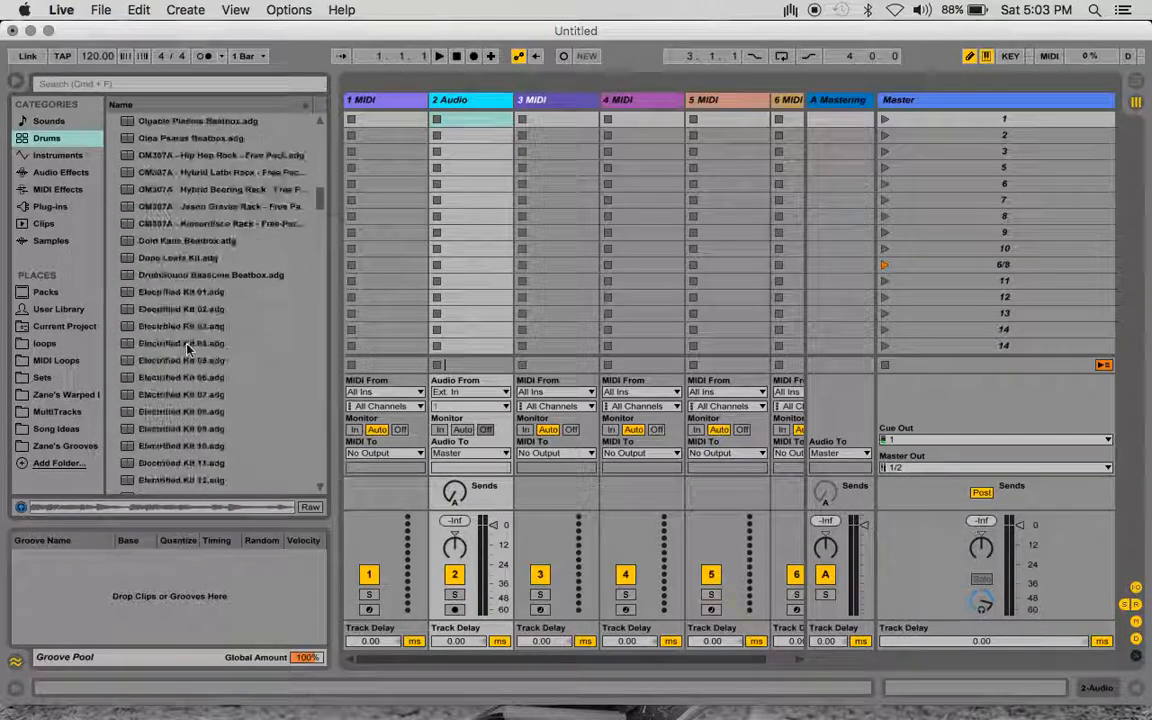
{"action": "left_click", "coordinate": [172, 391]}
{"action": "scroll", "coordinate": [172, 393], "scroll_direction": "down", "scroll_amount": 6}
{"action": "scroll", "coordinate": [172, 393], "scroll_direction": "down", "scroll_amount": 5}
{"action": "left_click", "coordinate": [172, 393]}
{"action": "scroll", "coordinate": [172, 393], "scroll_direction": "down", "scroll_amount": 8}
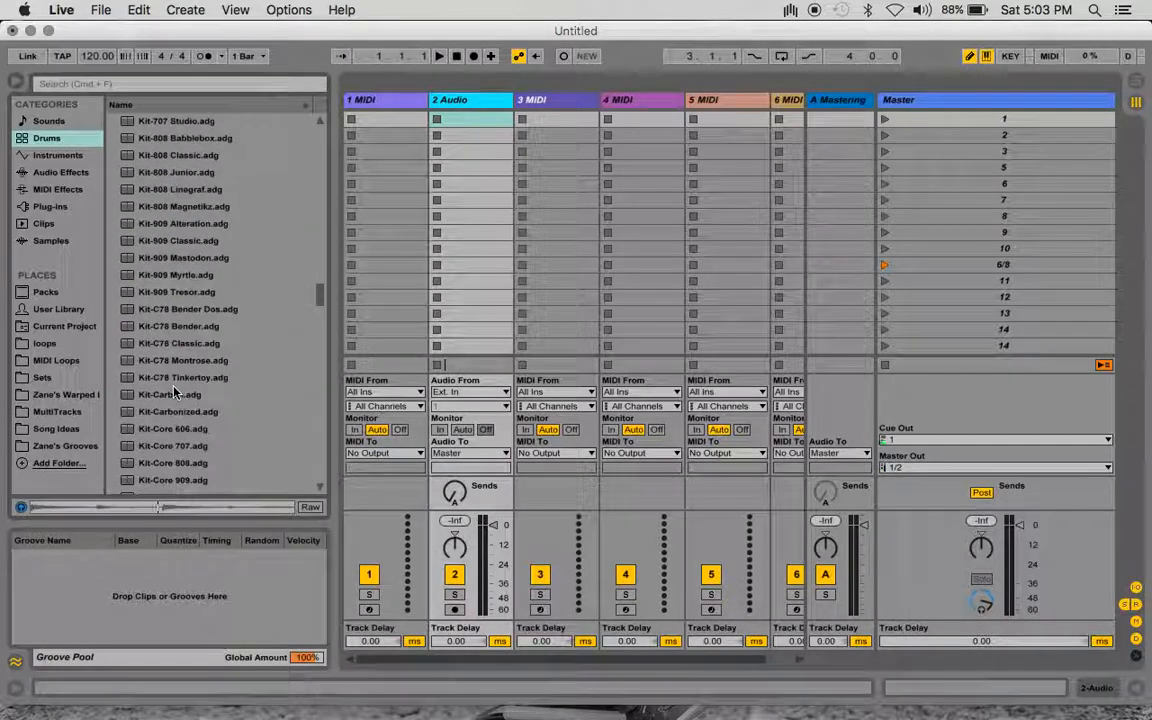
{"action": "left_click", "coordinate": [172, 393]}
{"action": "scroll", "coordinate": [173, 392], "scroll_direction": "down", "scroll_amount": 8}
{"action": "left_click", "coordinate": [173, 393]}
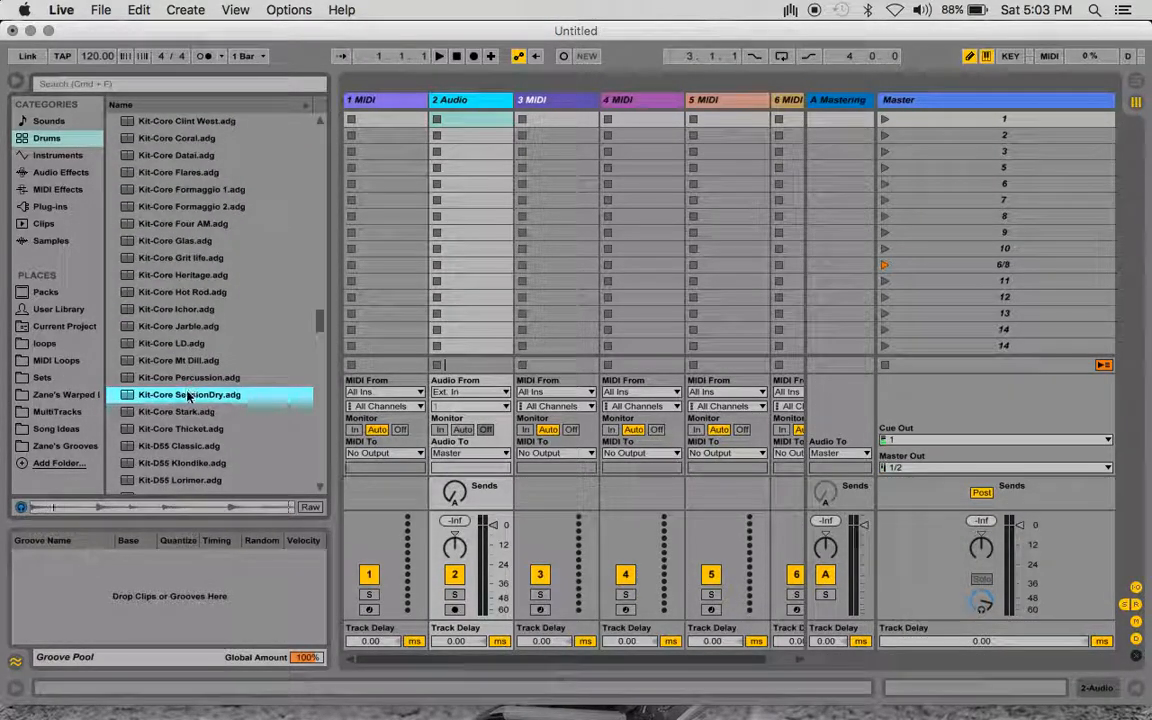
{"action": "left_click_drag", "start_coordinate": [187, 396], "coordinate": [384, 92]}
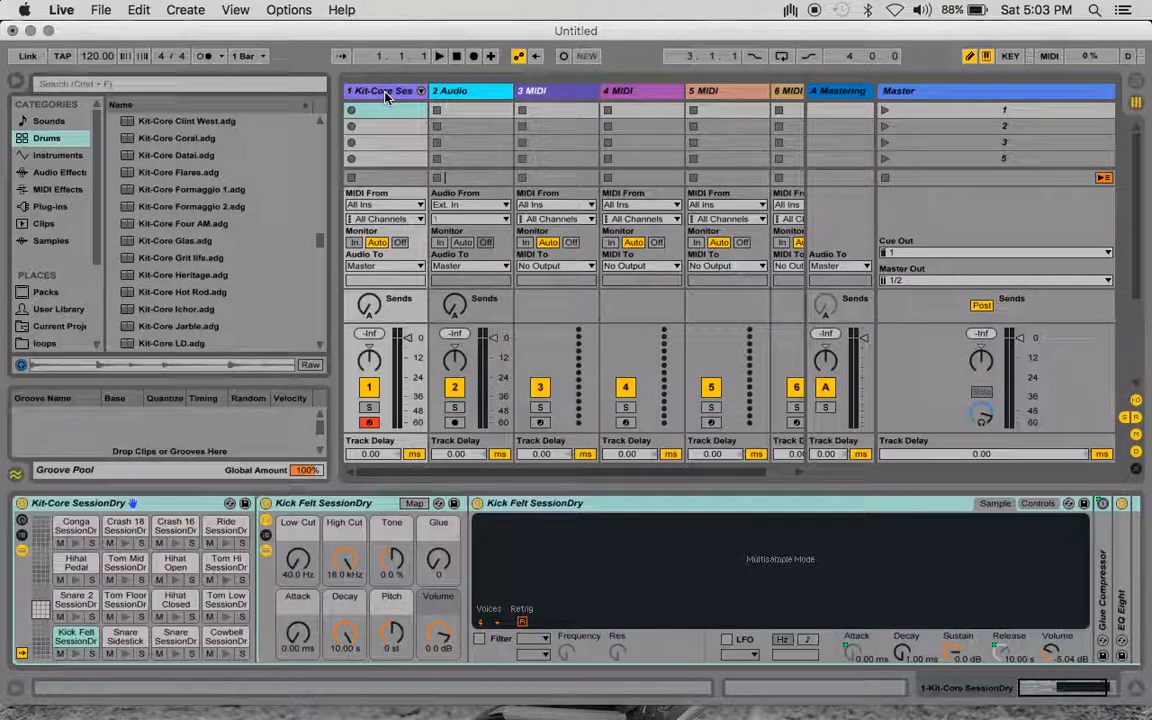
{"action": "left_click", "coordinate": [17, 83]}
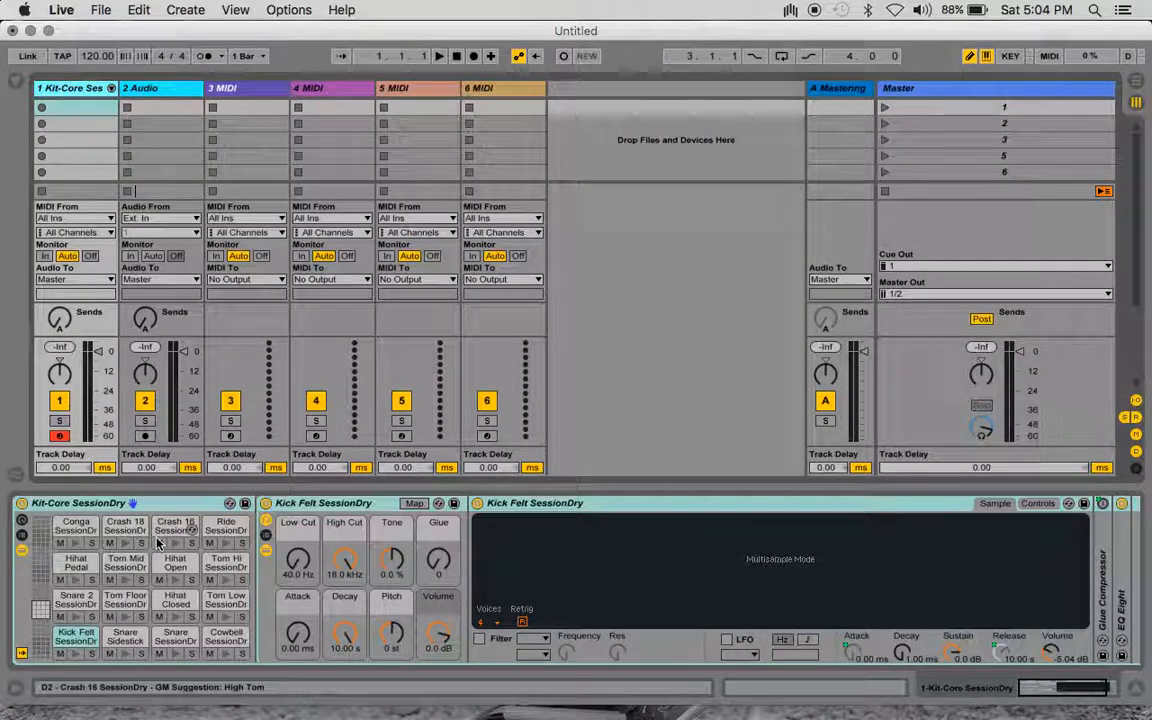
Step: Create an empty MIDI clip in the drum track's first slot and open its note editor at the kick and snare rows
{"action": "key", "text": "super+alt+i"}
{"action": "double_click", "coordinate": [103, 110]}
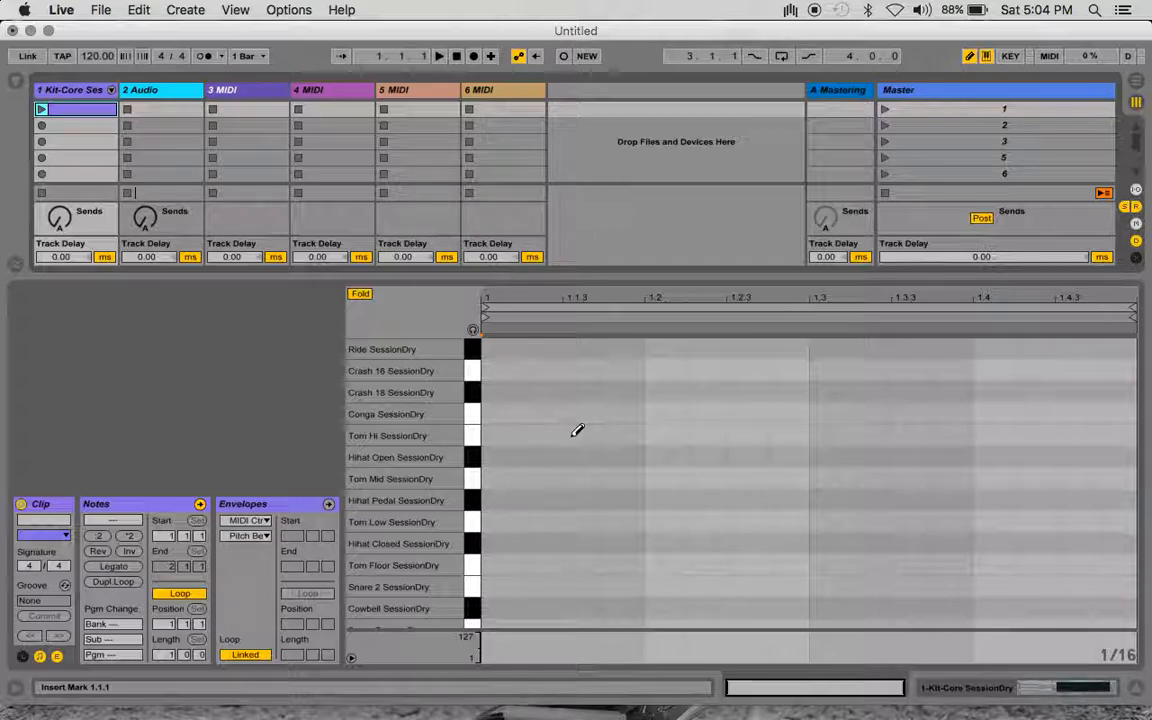
{"action": "key", "text": "shift+Tab"}
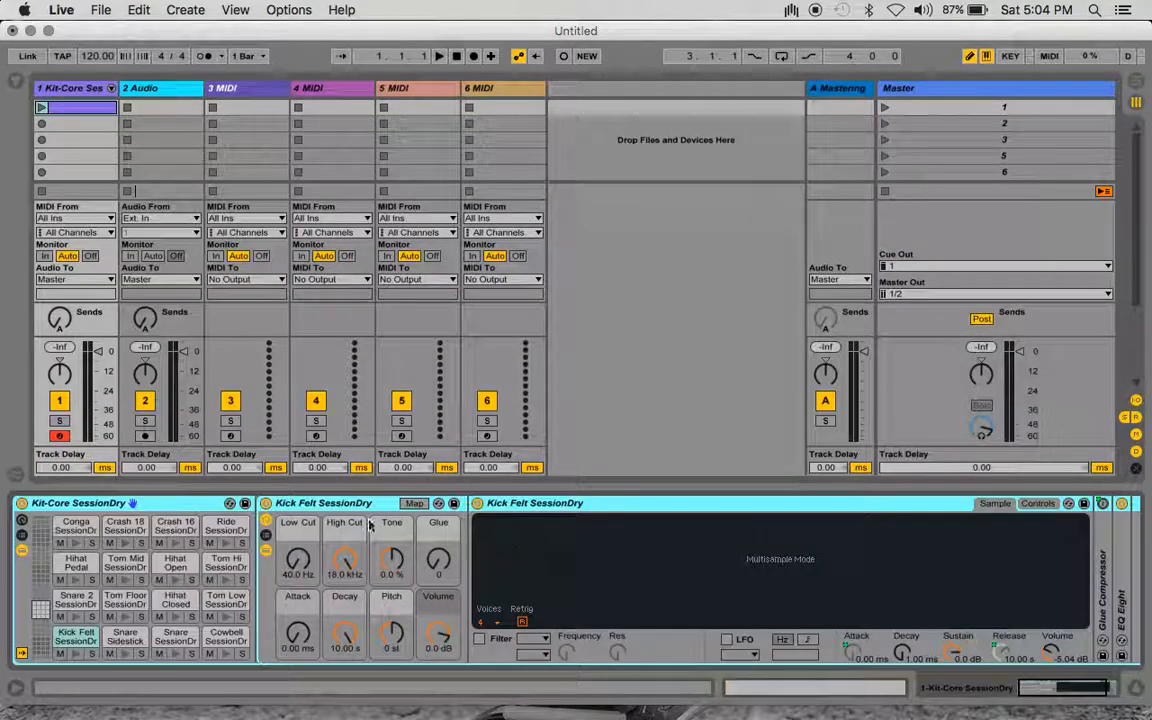
{"action": "double_click", "coordinate": [97, 107]}
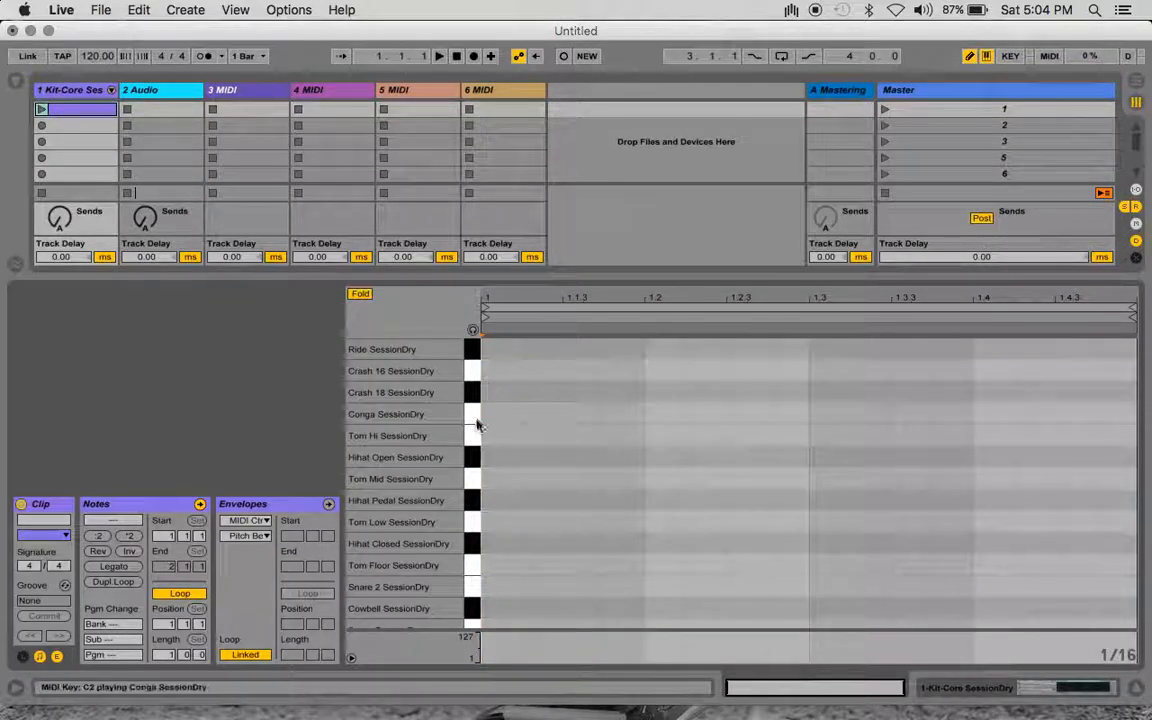
{"action": "scroll", "coordinate": [490, 463], "scroll_direction": "down", "scroll_amount": 2}
{"action": "scroll", "coordinate": [490, 464], "scroll_direction": "up", "scroll_amount": 2}
{"action": "scroll", "coordinate": [490, 464], "scroll_direction": "down", "scroll_amount": 2}
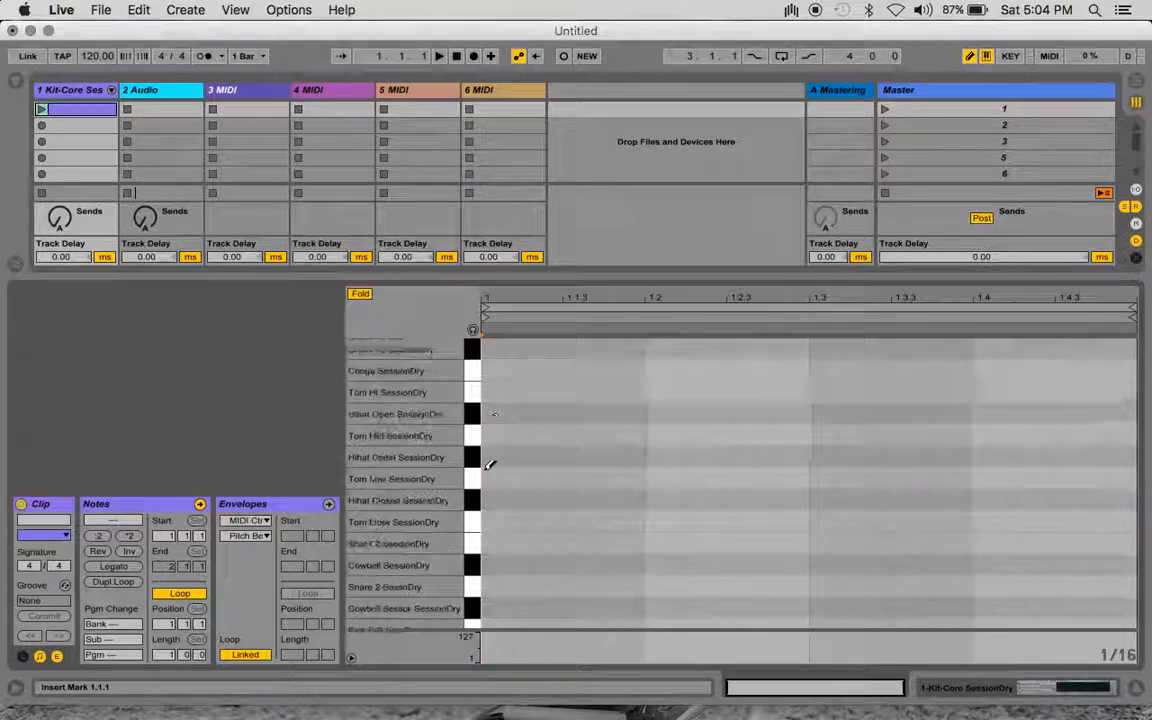
{"action": "scroll", "coordinate": [490, 464], "scroll_direction": "up", "scroll_amount": 2}
{"action": "scroll", "coordinate": [490, 464], "scroll_direction": "down", "scroll_amount": 2}
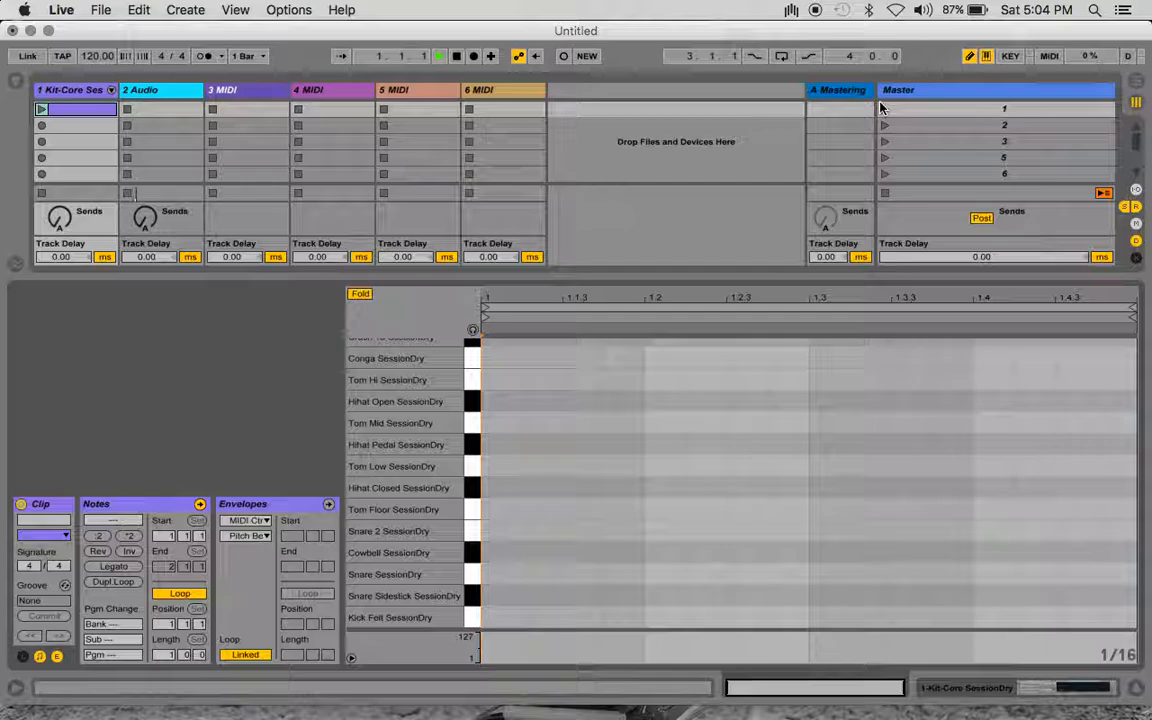
Step: Play scene 1 with the metronome turned on, and stop playback
{"action": "key", "text": "space"}
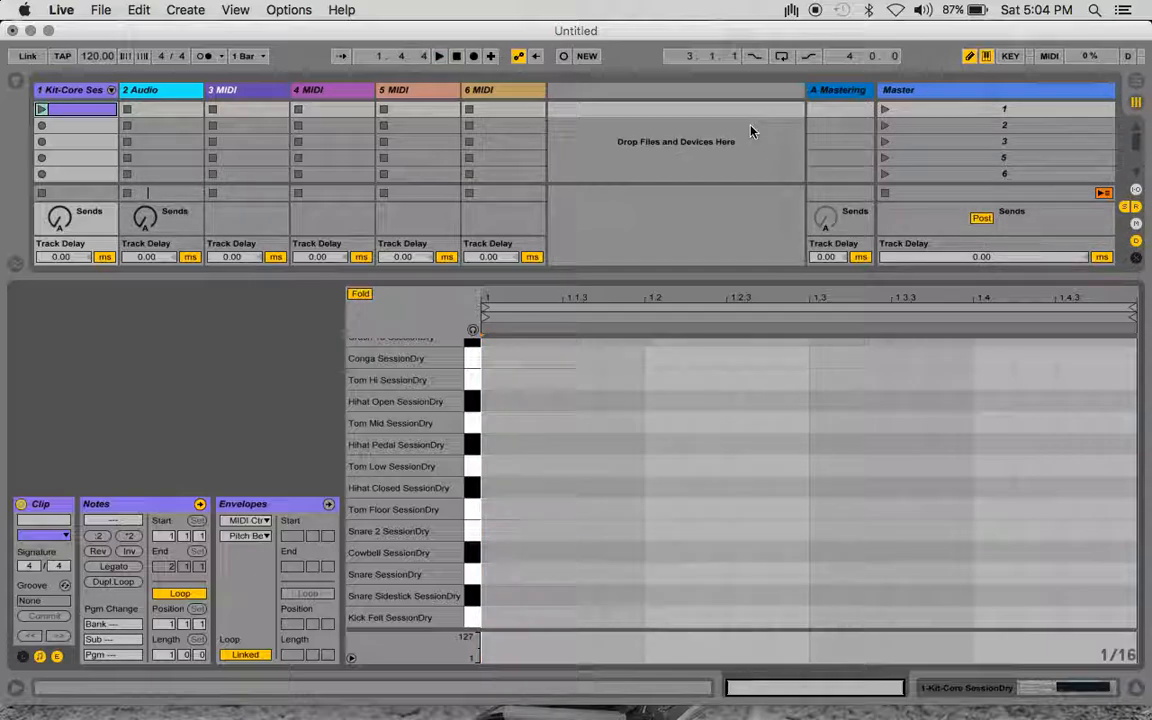
{"action": "left_click", "coordinate": [885, 110]}
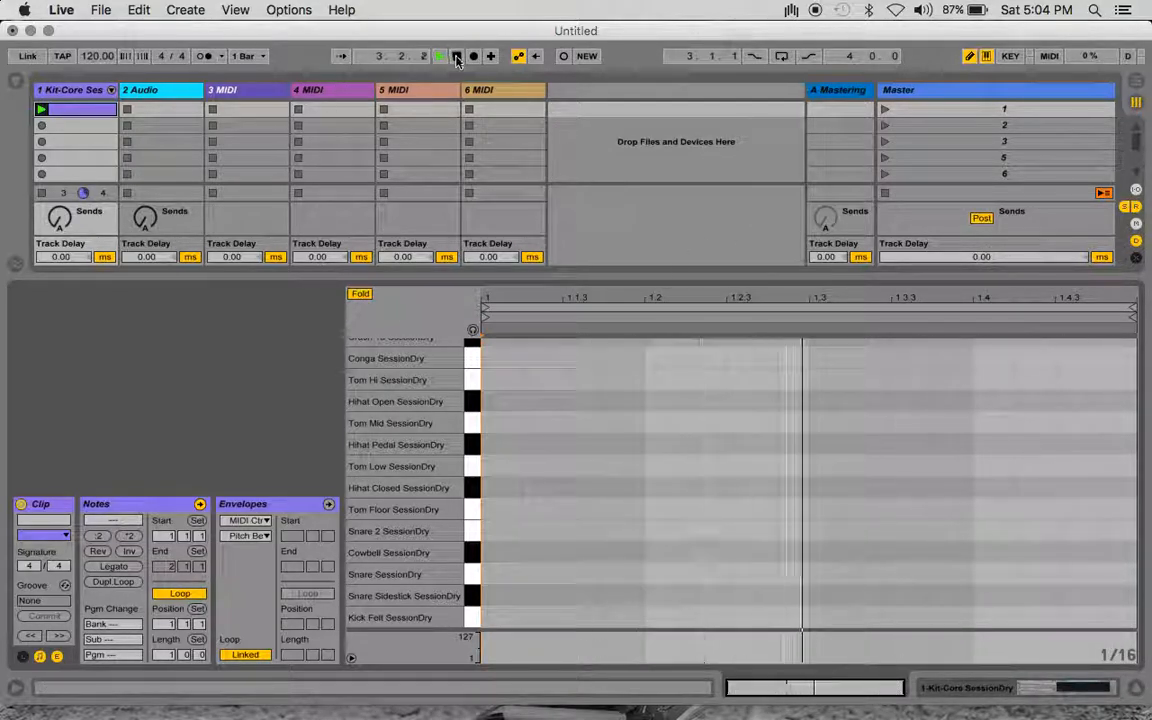
{"action": "left_click", "coordinate": [203, 57]}
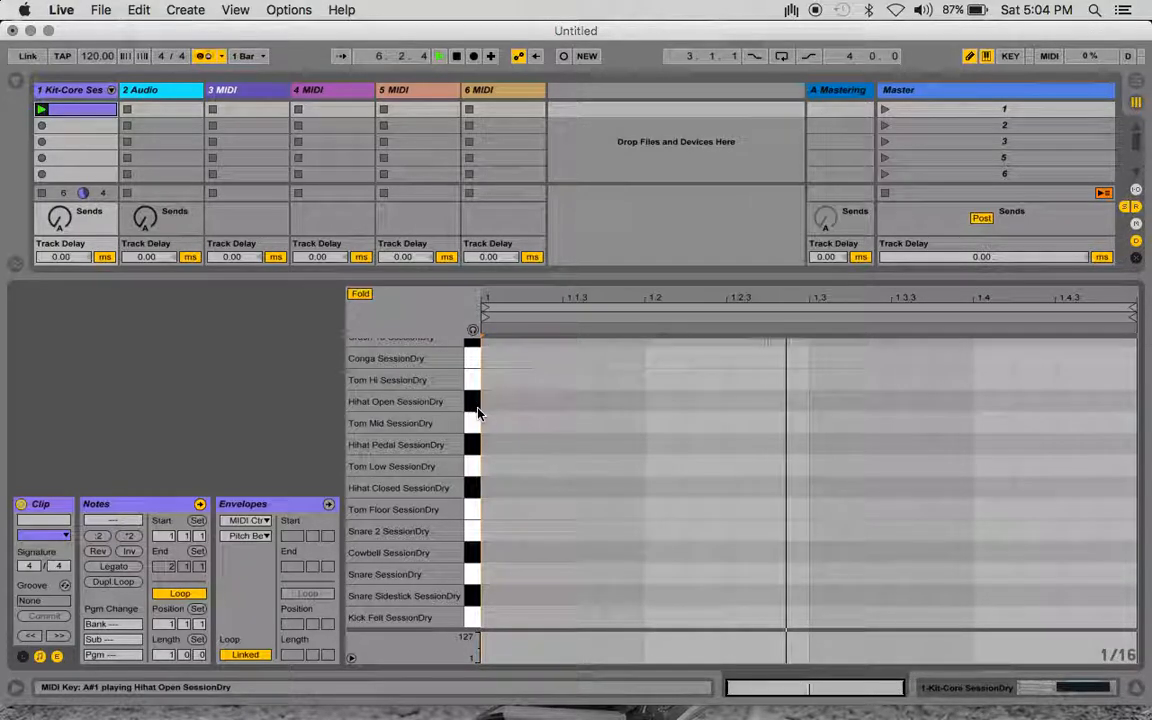
{"action": "key", "text": "space"}
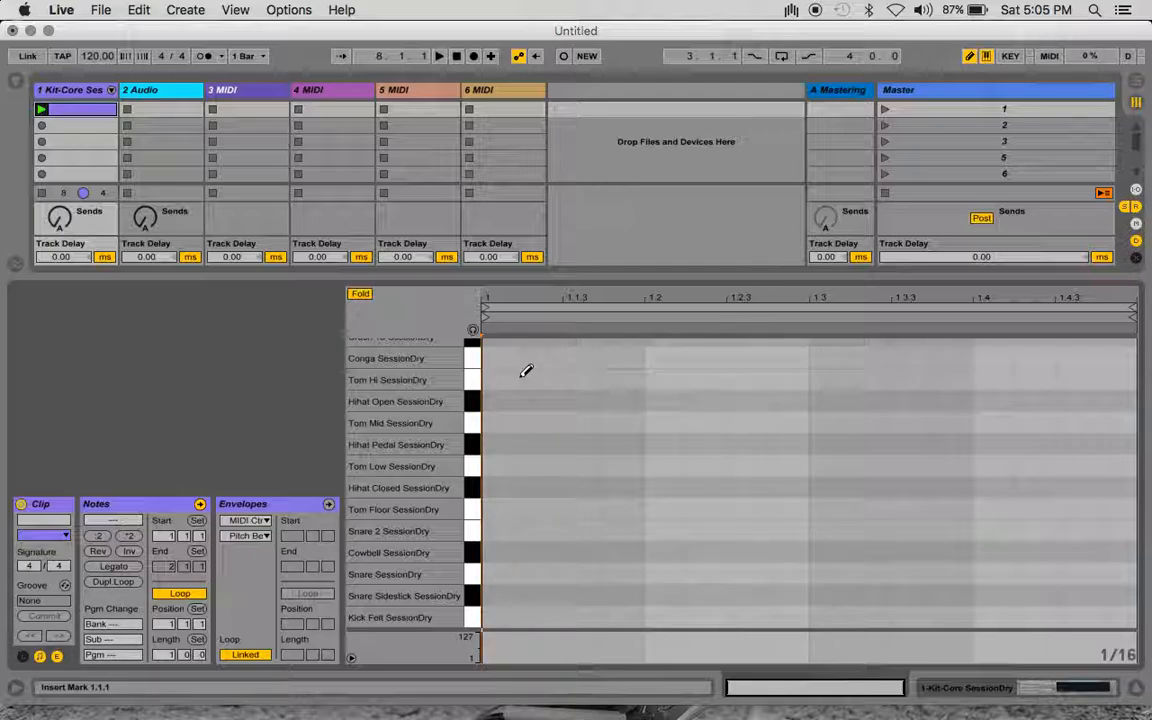
Step: Erase the trial closed hi-hat and kick notes so the drum clip is empty
{"action": "key", "text": "b"}
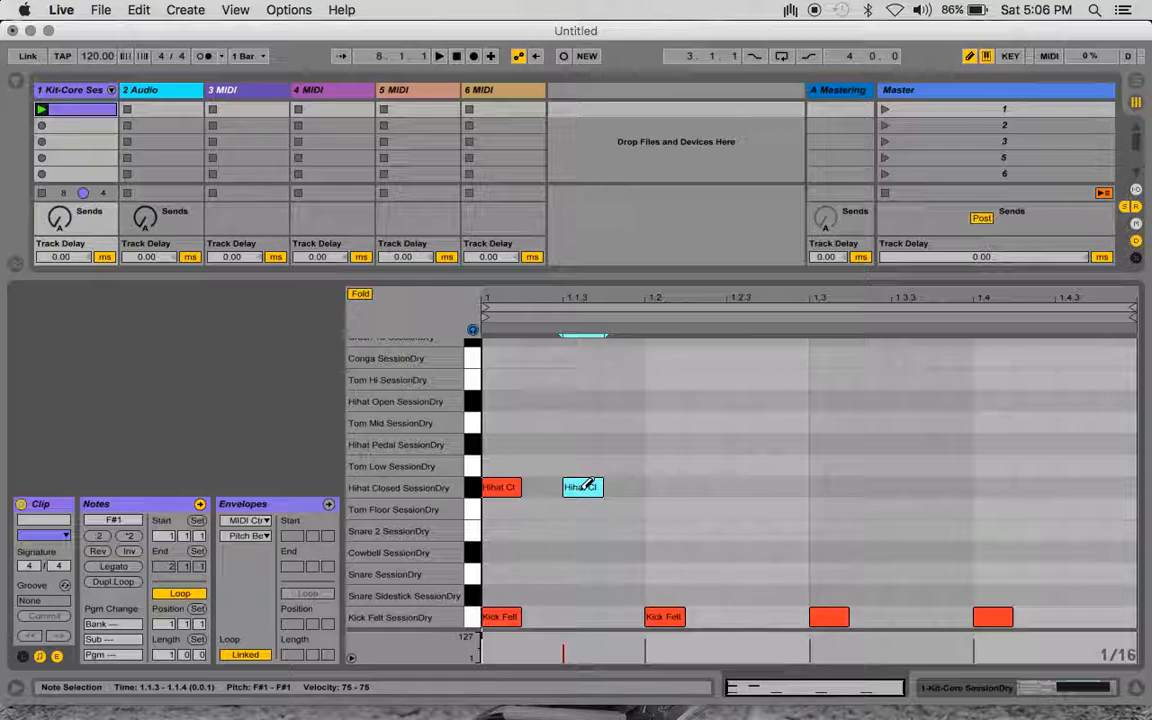
{"action": "left_click", "coordinate": [586, 485]}
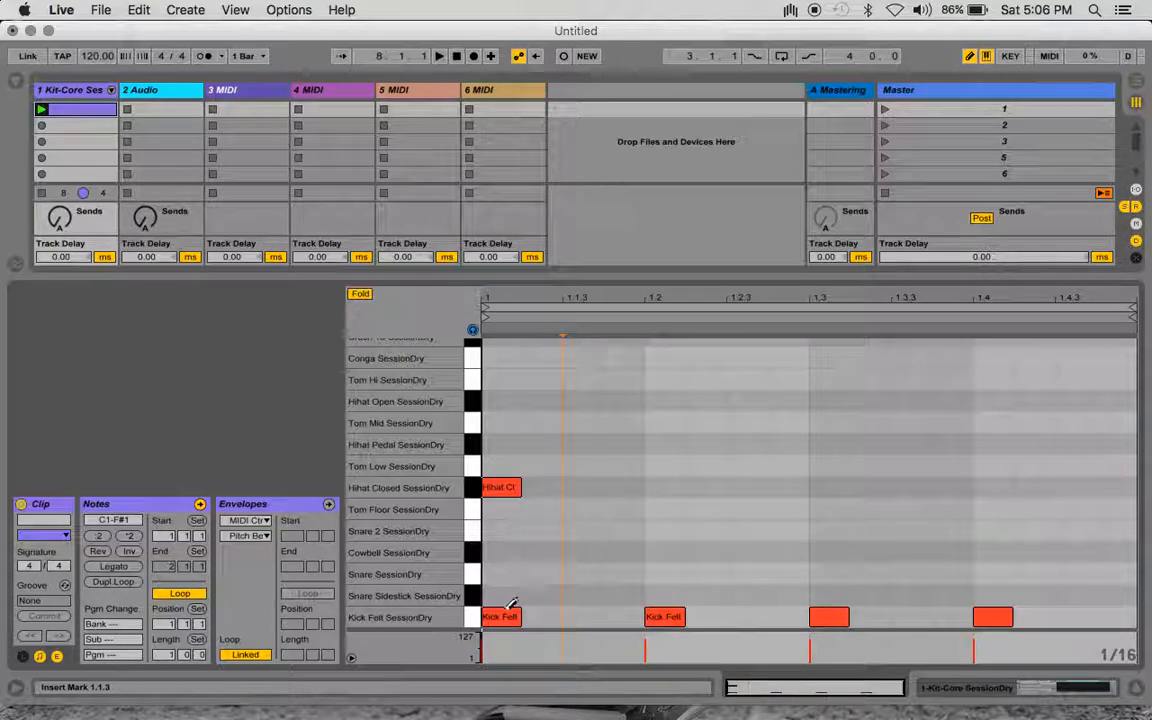
{"action": "left_click_drag", "start_coordinate": [508, 610], "coordinate": [998, 609]}
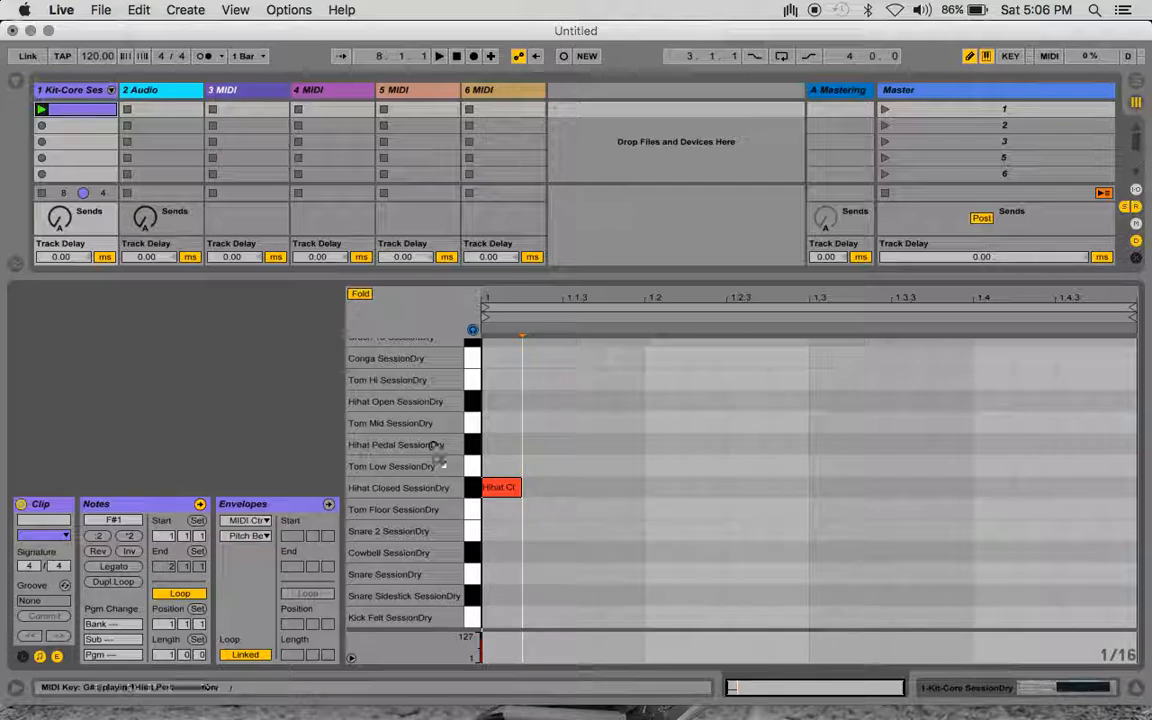
{"action": "left_click", "coordinate": [508, 486]}
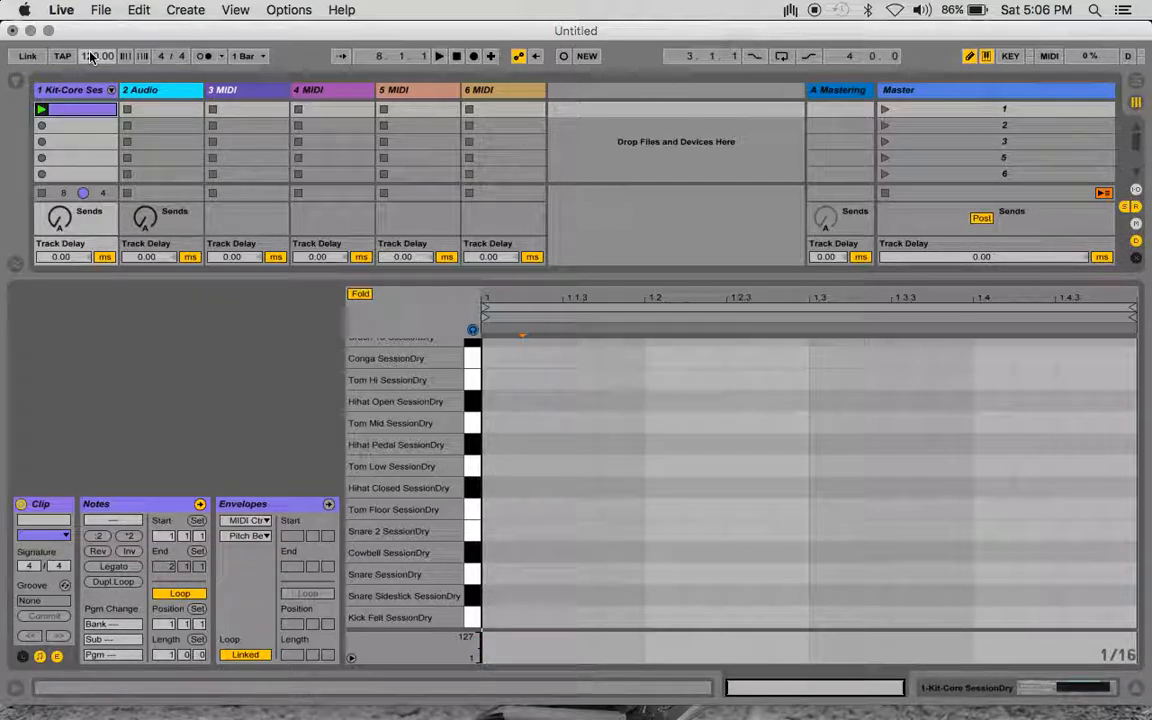
Step: Draw Kick Felt notes on beats 1 and 2 with the clip playing, and duplicate the beat 3 closed hi-hat notes onto beat 4
{"action": "left_click", "coordinate": [500, 615]}
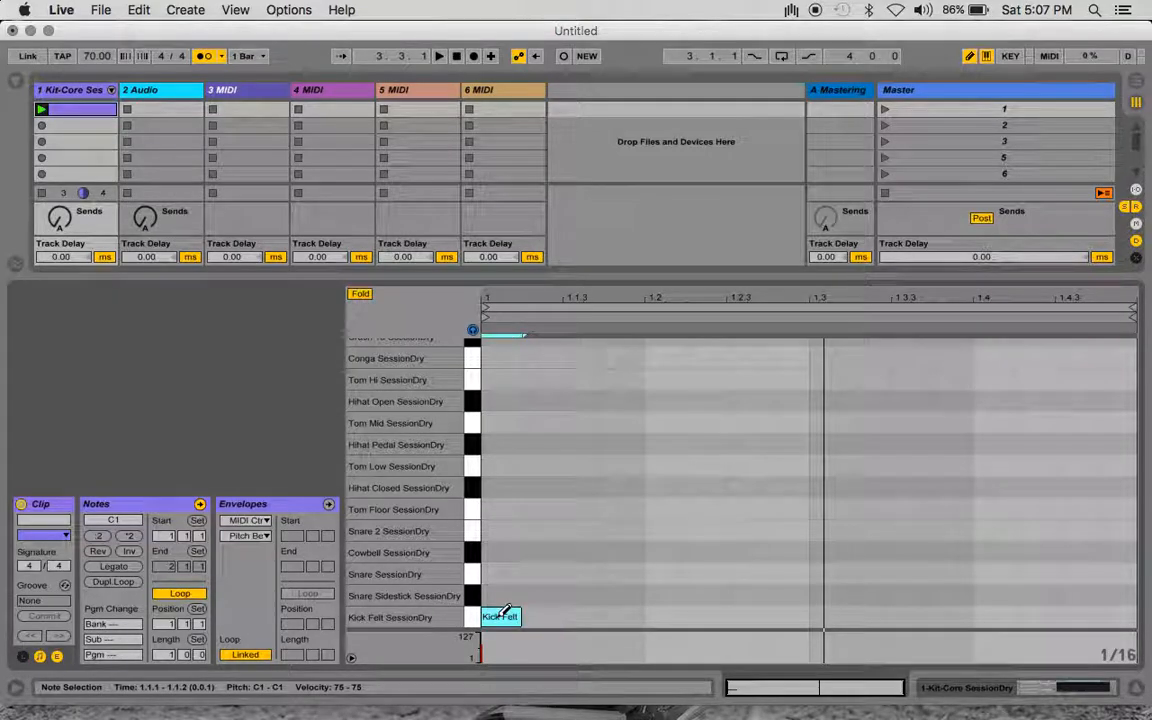
{"action": "key", "text": "space"}
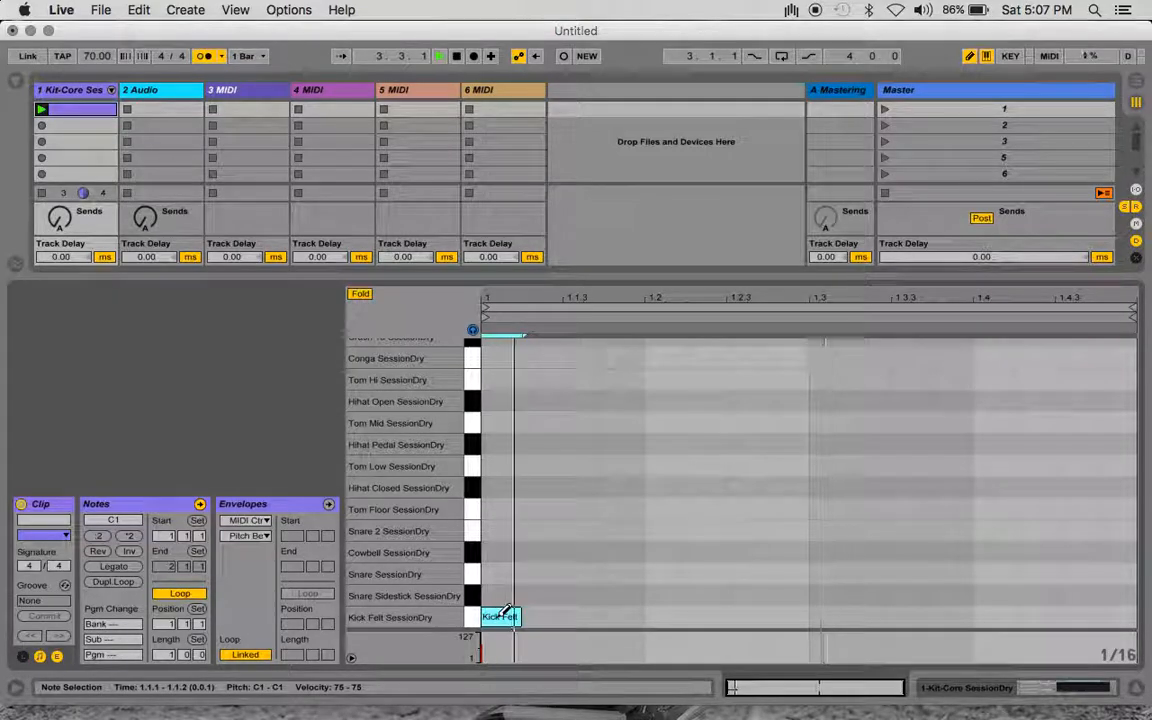
{"action": "left_click", "coordinate": [662, 614]}
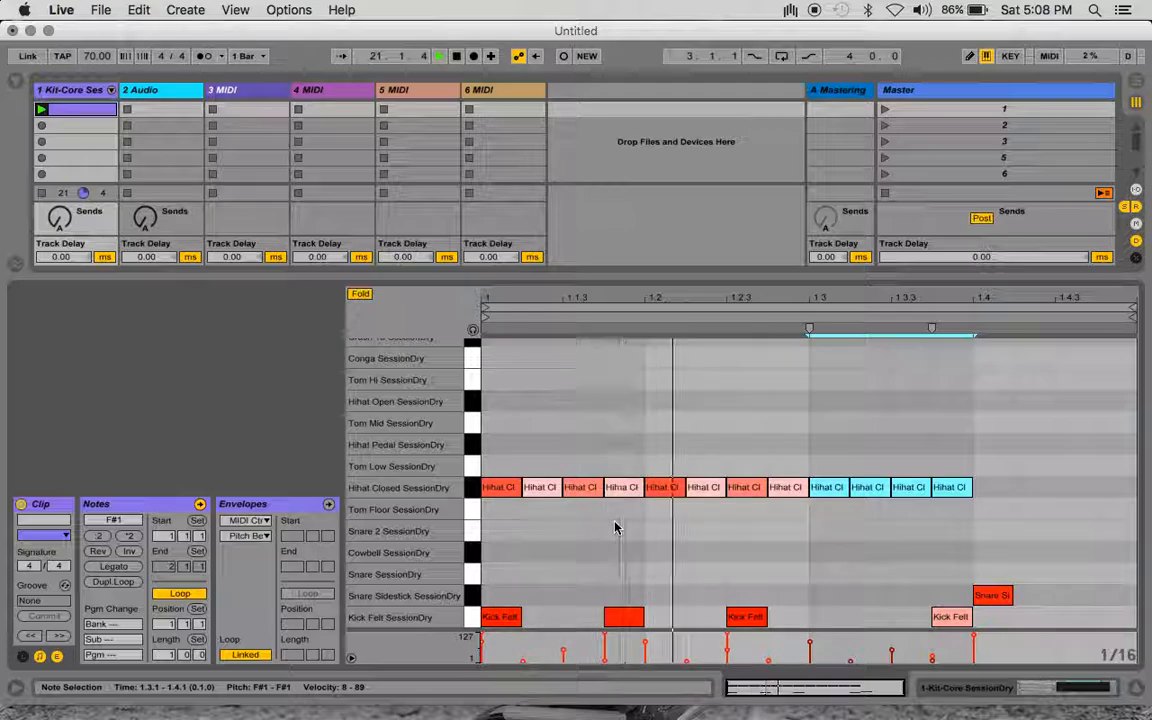
{"action": "key", "text": "super+d"}
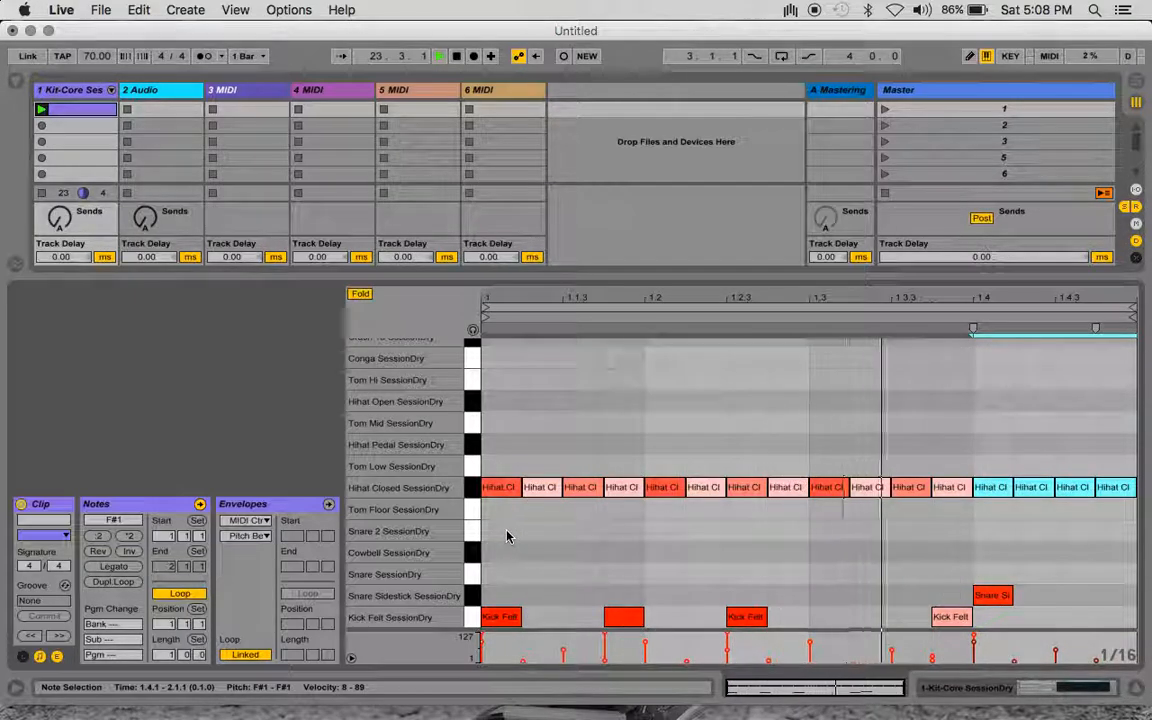
Step: Set the looped clip's start to bar -1 and draw a closed hi-hat note on each of that bar's four beats
{"action": "left_click", "coordinate": [194, 597]}
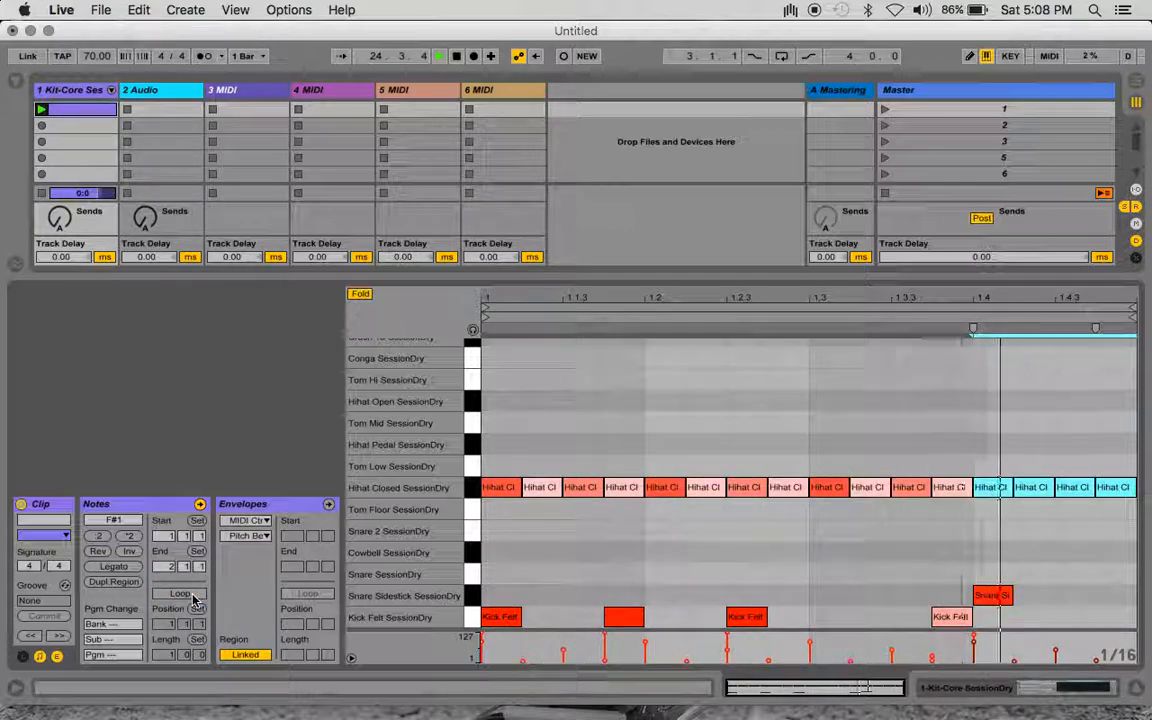
{"action": "left_click", "coordinate": [194, 597]}
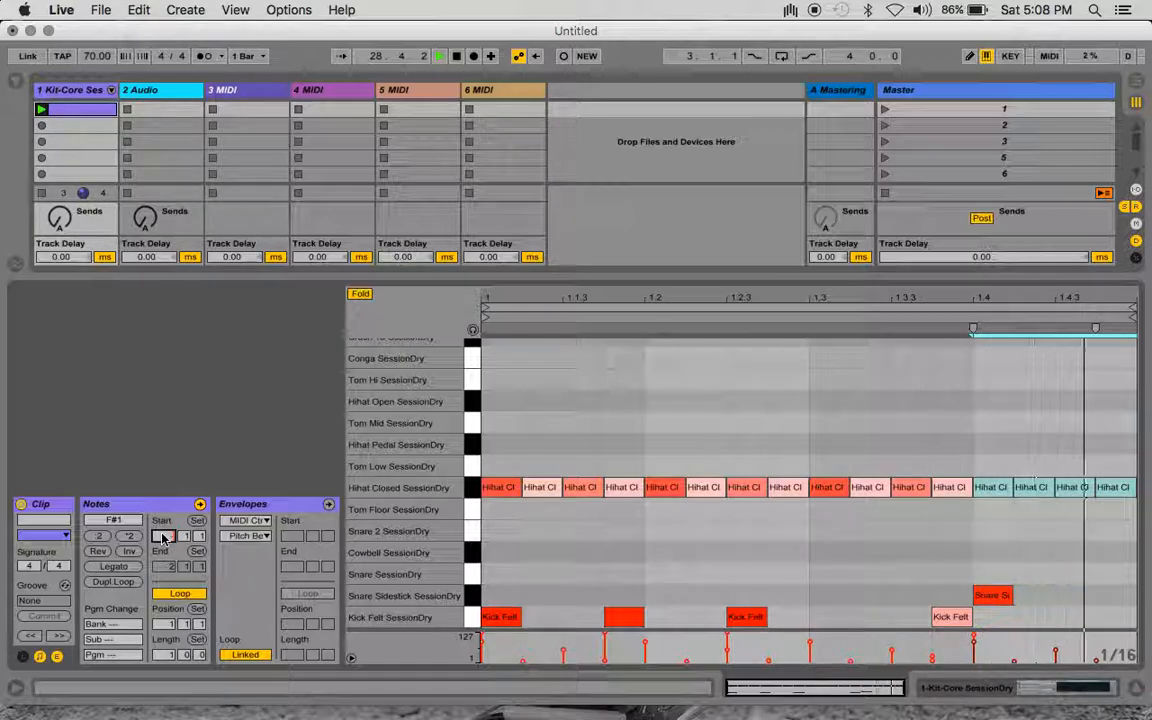
{"action": "type", "text": "-1"}
{"action": "key", "text": "Return"}
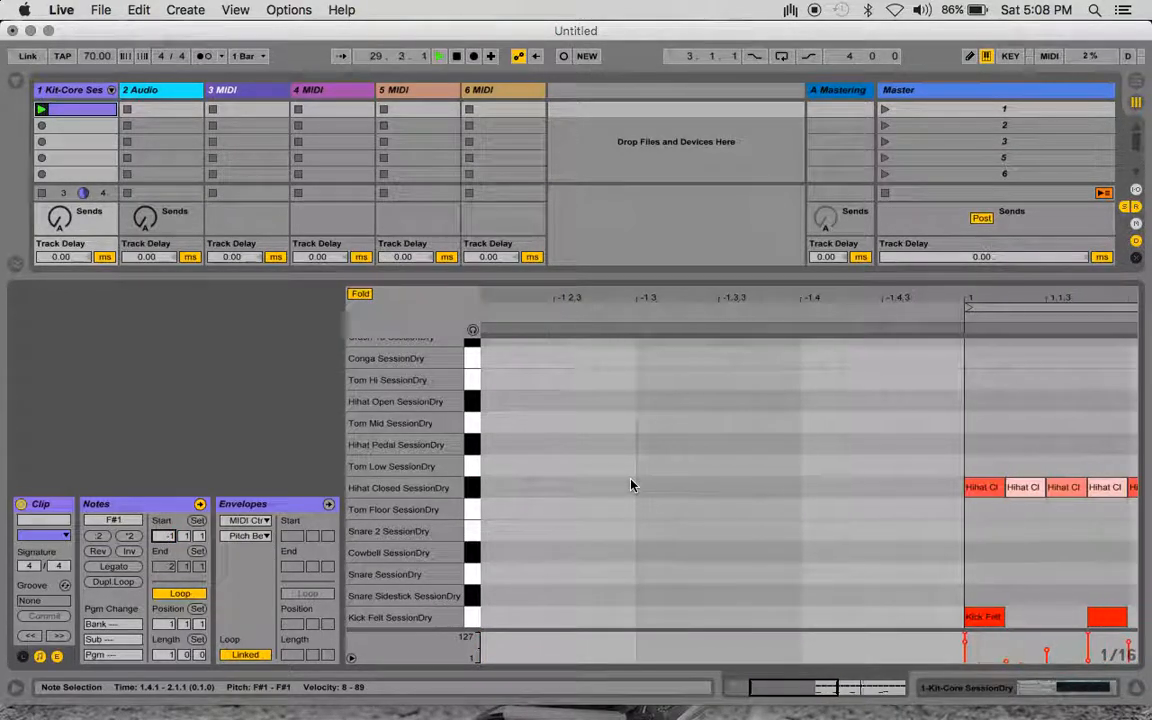
{"action": "key", "text": "b"}
{"action": "left_click_drag", "start_coordinate": [490, 487], "coordinate": [990, 487]}
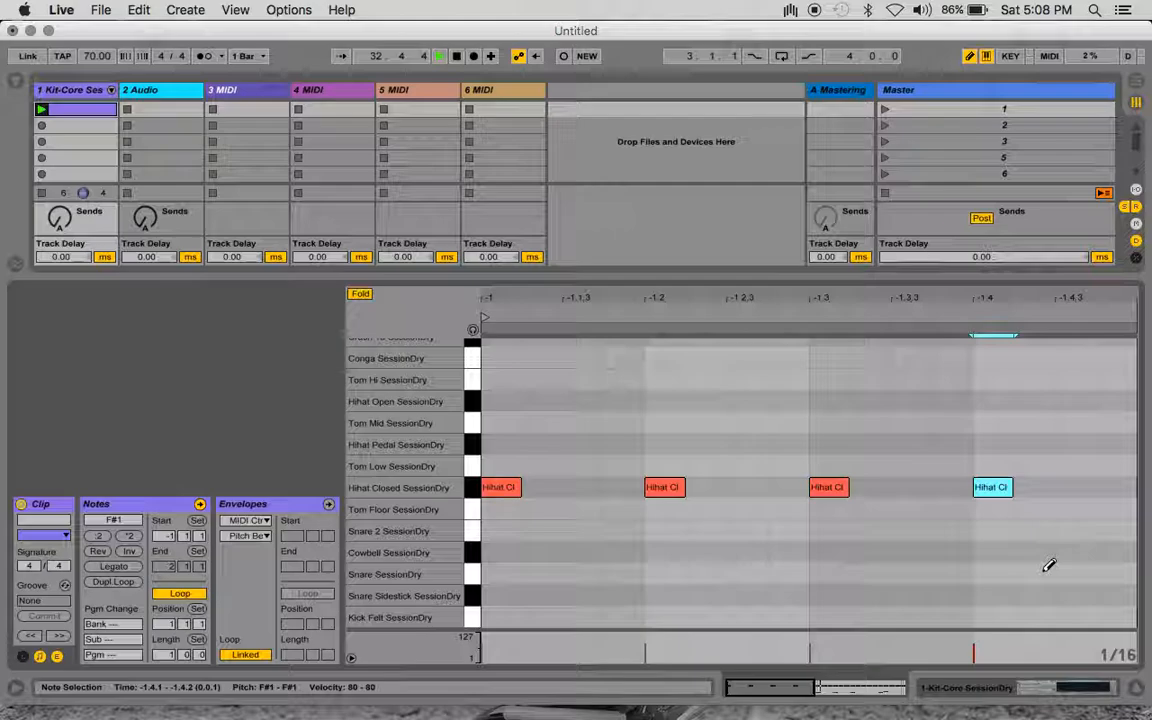
Step: Launch scene 1 to hear the hi-hat count-in lead into the drum loop, and switch to the track's device view
{"action": "left_click", "coordinate": [885, 110]}
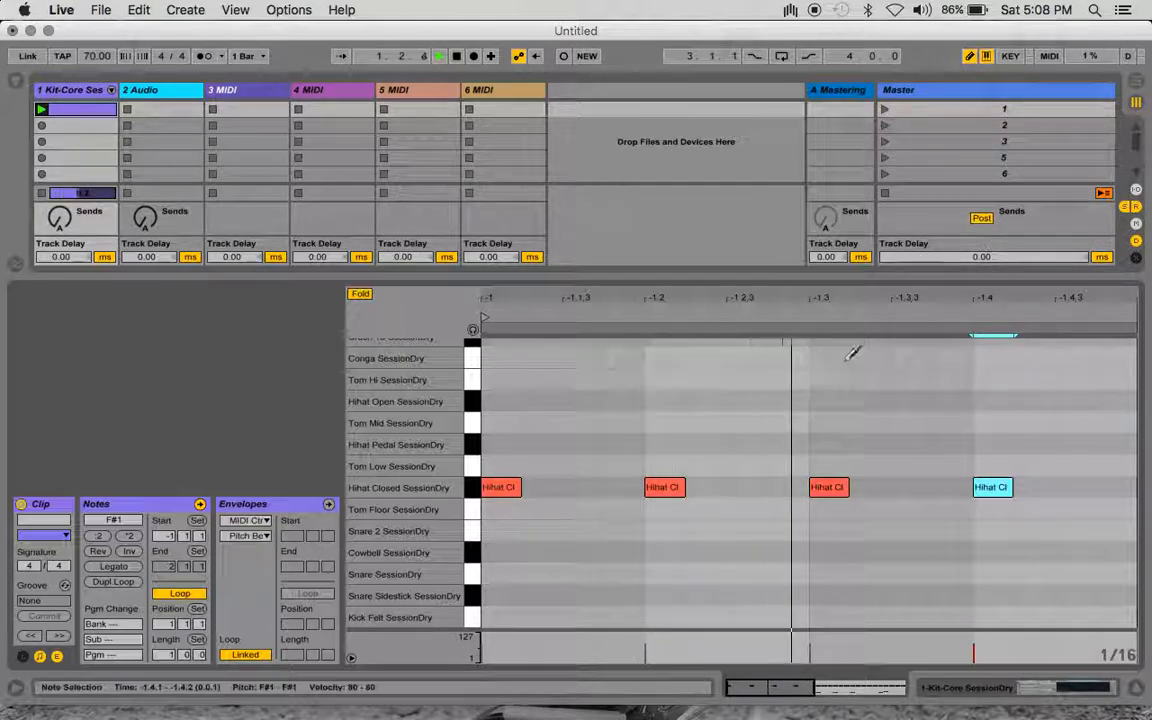
{"action": "scroll", "coordinate": [845, 372], "scroll_direction": "right", "scroll_amount": 3}
{"action": "scroll", "coordinate": [845, 372], "scroll_direction": "right", "scroll_amount": 2}
{"action": "scroll", "coordinate": [845, 372], "scroll_direction": "right", "scroll_amount": 3}
{"action": "scroll", "coordinate": [845, 372], "scroll_direction": "down", "scroll_amount": 1}
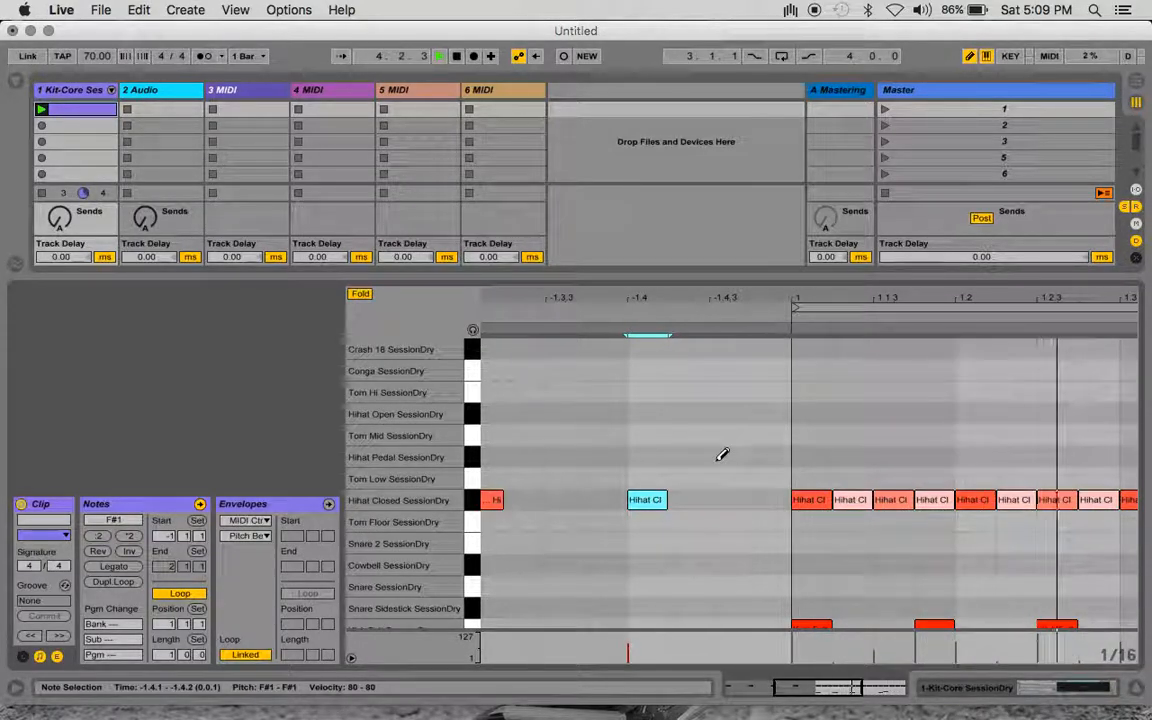
{"action": "key", "text": "shift+Tab"}
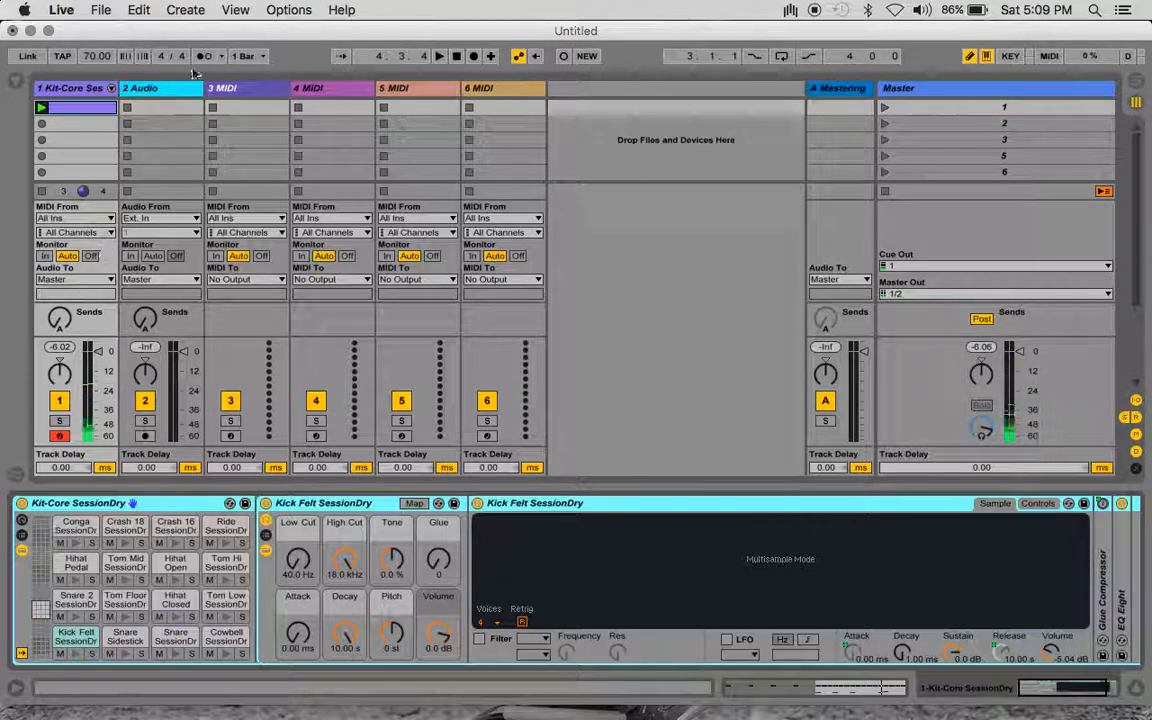
{"action": "left_click", "coordinate": [885, 110]}
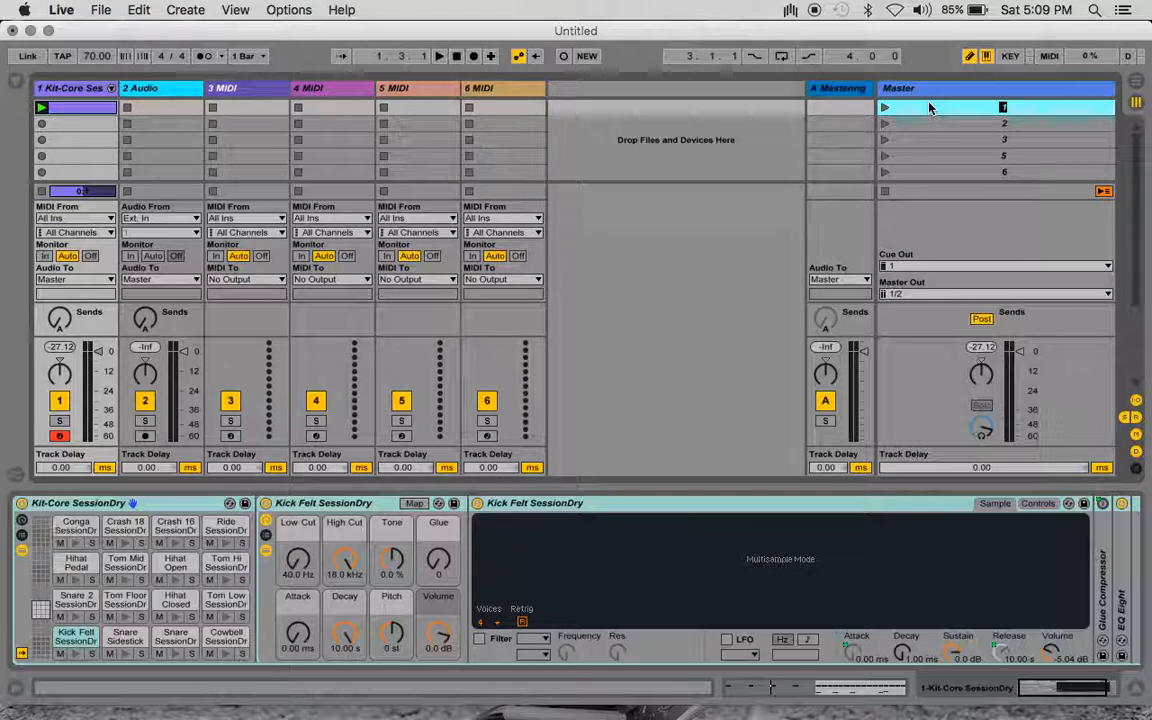
Step: Rename scene 1 as "Slow Jam;70 BPM;4/4"
{"action": "type", "text": "New"}
{"action": "key", "text": "Return"}
{"action": "key", "text": "BackSpace"}
{"action": "key", "text": "BackSpace"}
{"action": "key", "text": "BackSpace"}
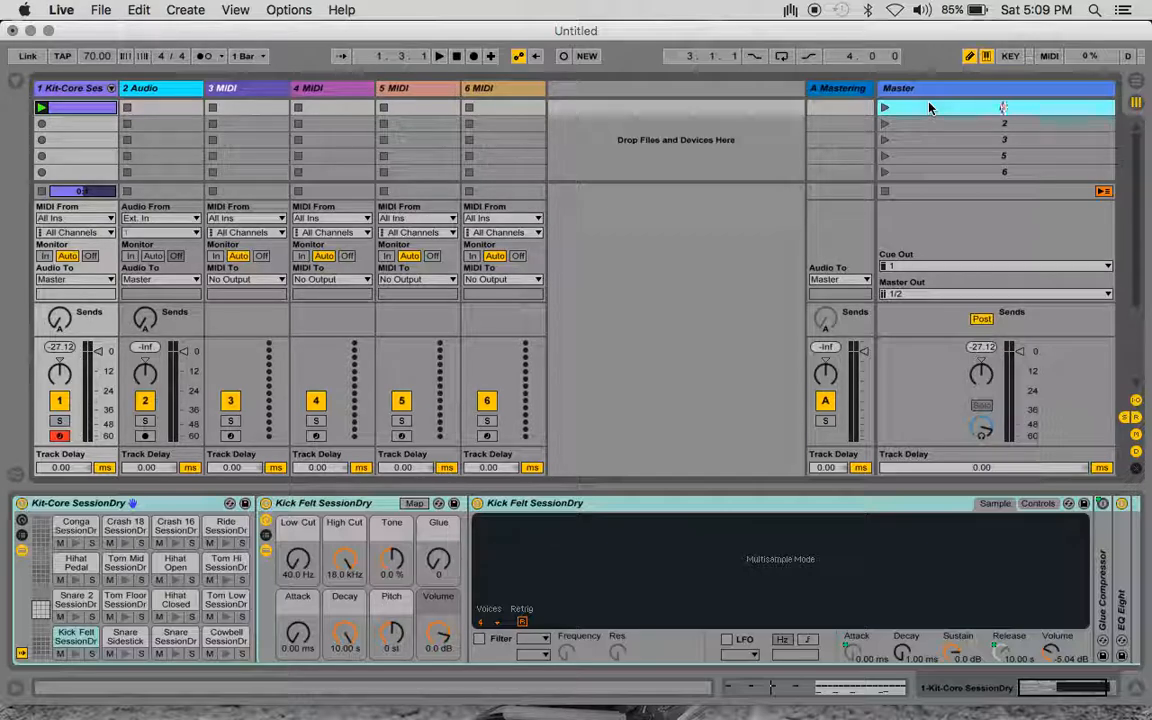
{"action": "type", "text": "5low Jam,70 BPM;"}
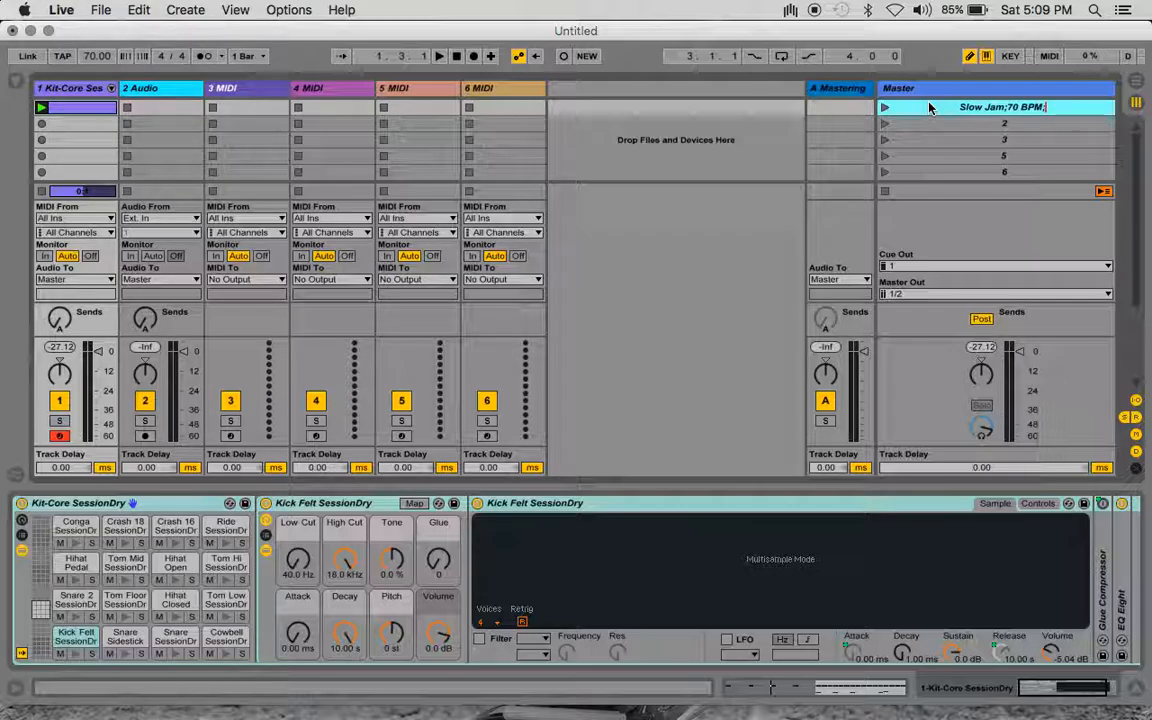
{"action": "type", "text": "4/4"}
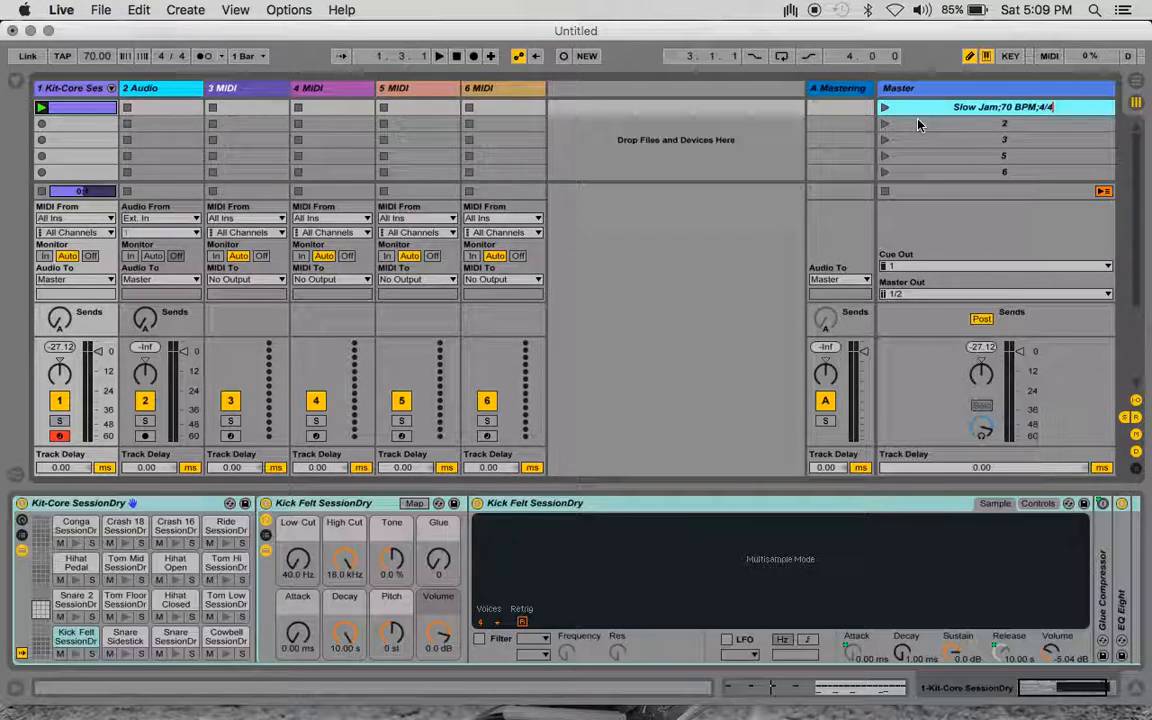
{"action": "left_click", "coordinate": [918, 124]}
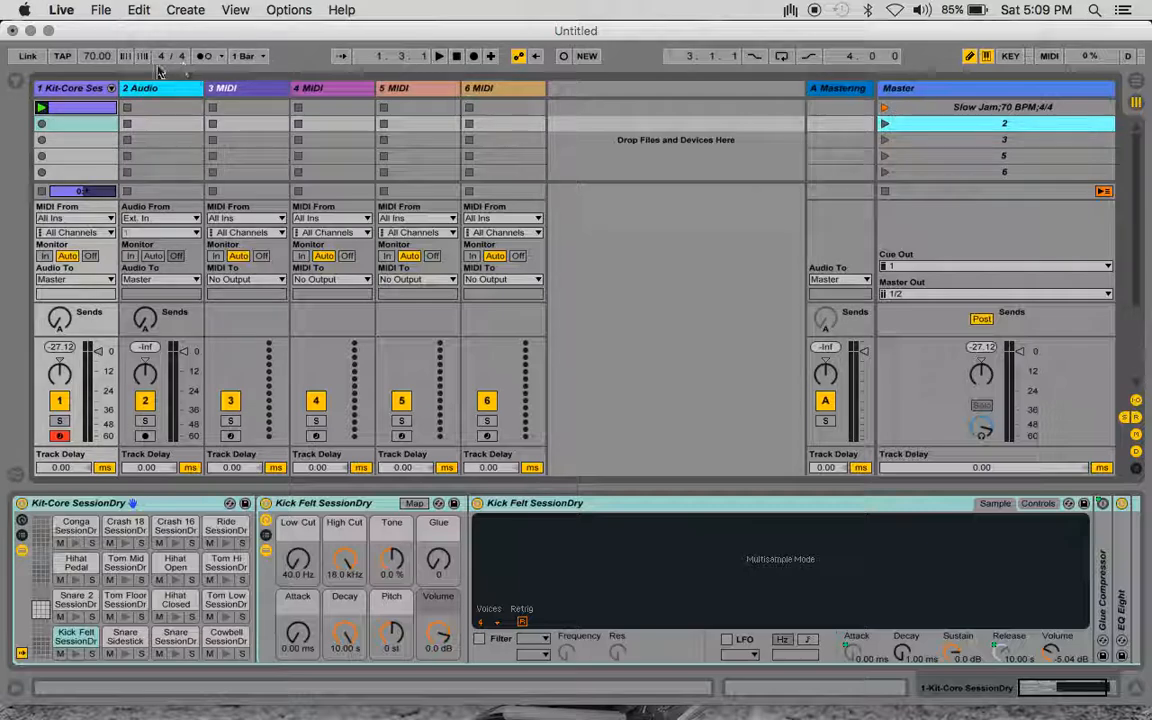
Step: Set the song tempo to 135 BPM and launch the Slow Jam scene to test its tempo recall
{"action": "left_click_drag", "start_coordinate": [97, 56], "coordinate": [97, 5]}
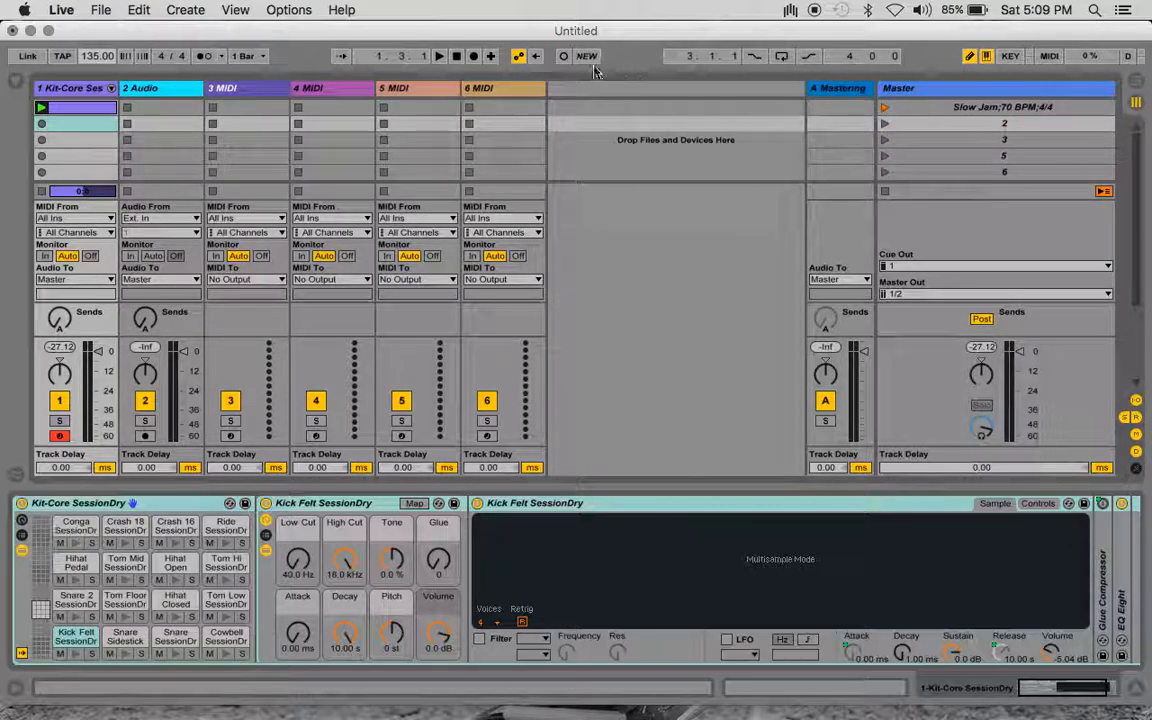
{"action": "left_click", "coordinate": [884, 108]}
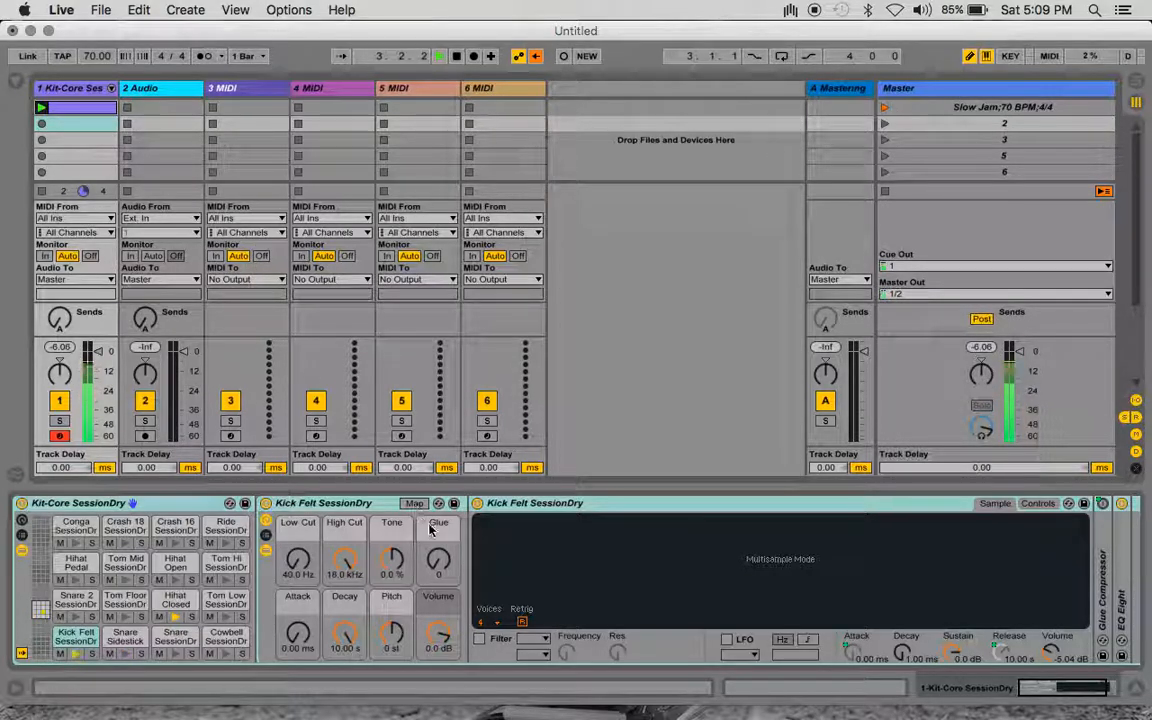
{"action": "scroll", "coordinate": [593, 577], "scroll_direction": "right", "scroll_amount": 2}
{"action": "scroll", "coordinate": [594, 578], "scroll_direction": "left", "scroll_amount": 3}
{"action": "left_click", "coordinate": [16, 81]}
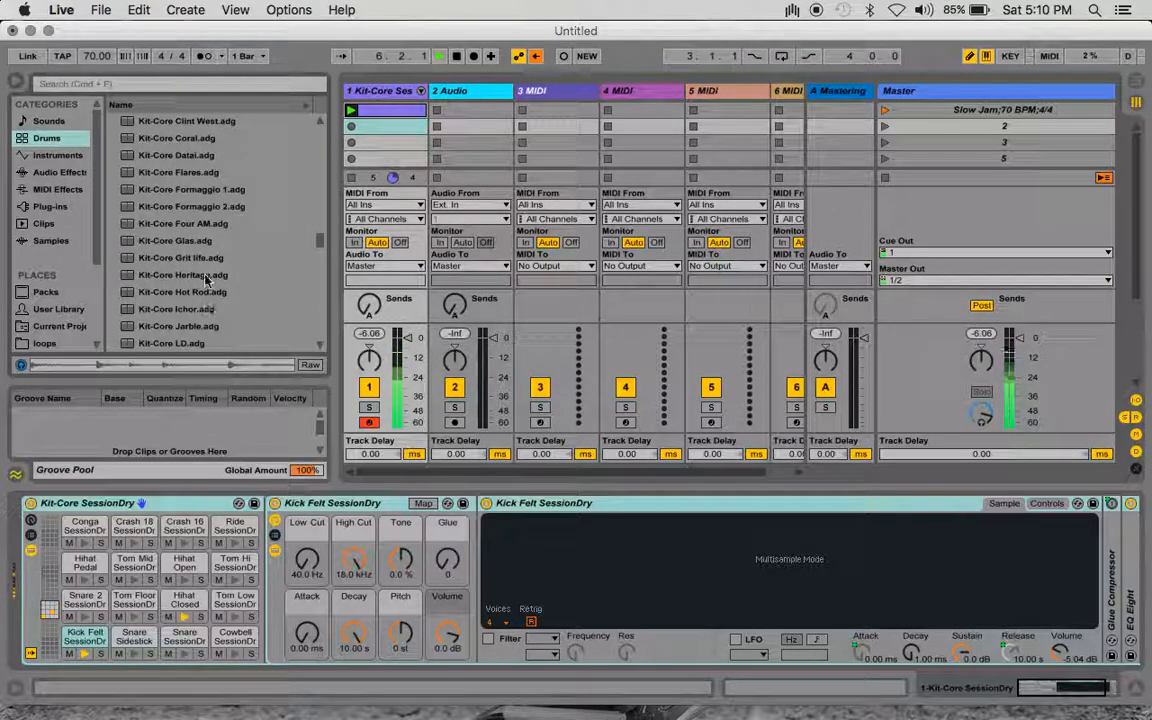
{"action": "left_click", "coordinate": [16, 83]}
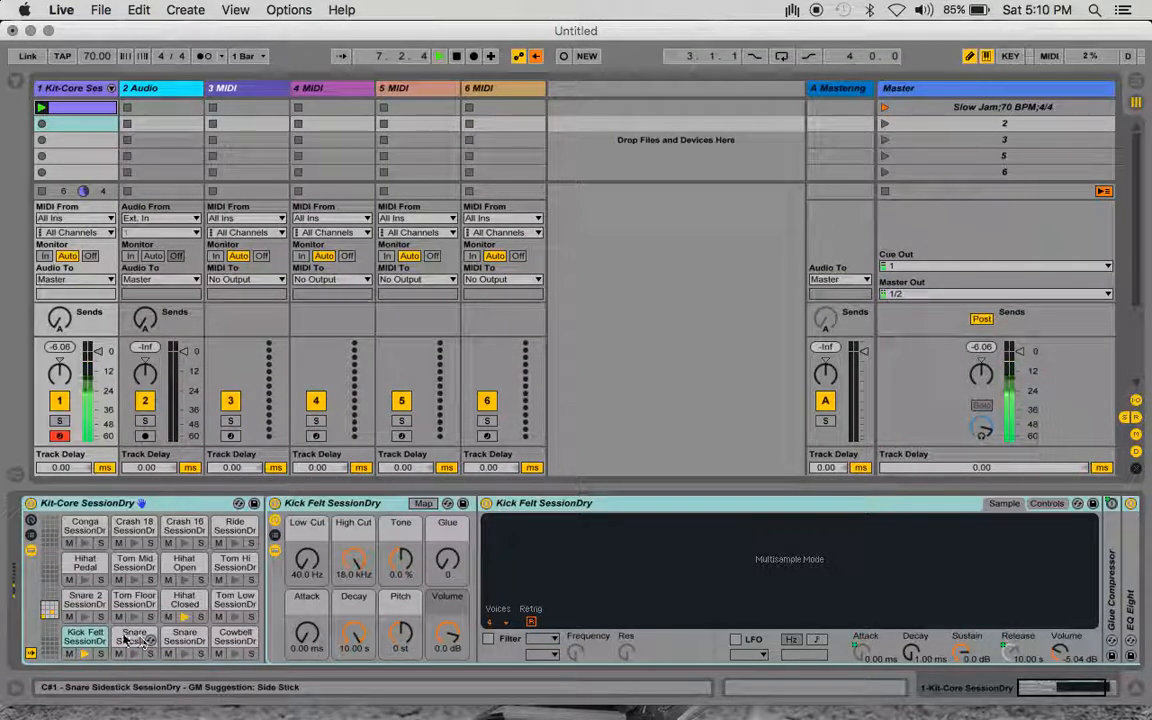
Step: Set the Kick Felt pad's High Cut to 2.50 kHz, Pitch to +2 st and Glue to 60 while the loop plays
{"action": "left_click_drag", "start_coordinate": [353, 560], "coordinate": [353, 670]}
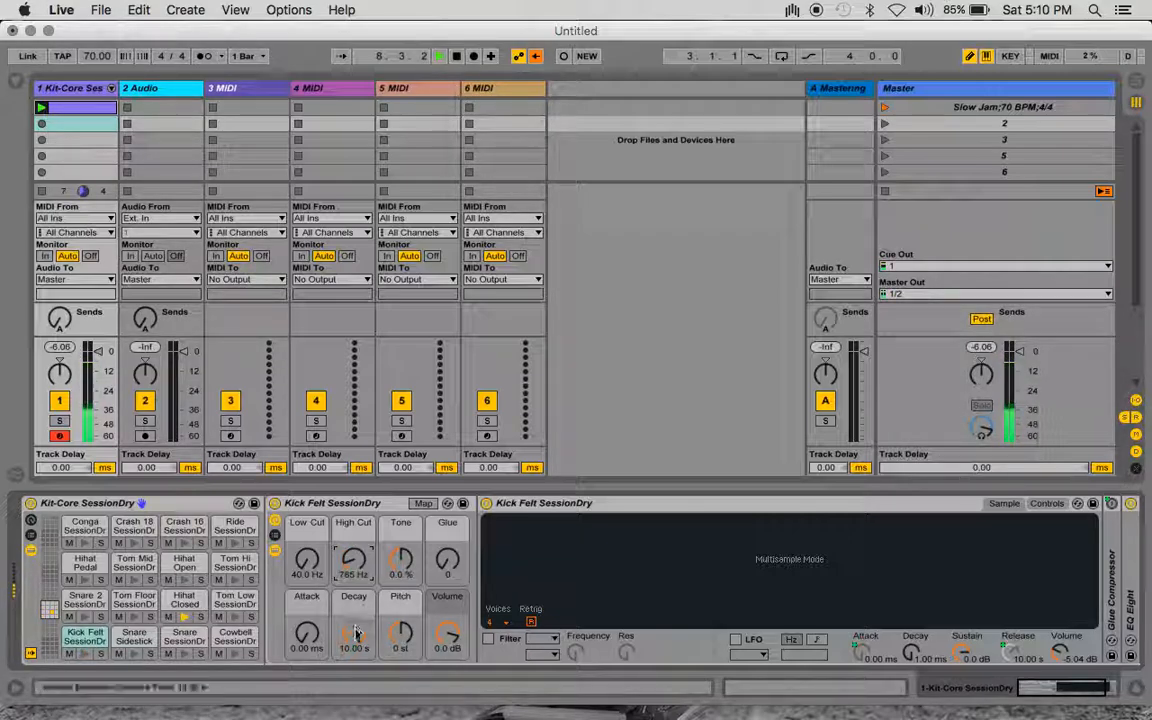
{"action": "left_click", "coordinate": [400, 634]}
{"action": "mouse_move", "coordinate": [400, 634]}
{"action": "left_mouse_down"}
{"action": "mouse_move", "coordinate": [400, 670]}
{"action": "mouse_move", "coordinate": [400, 629]}
{"action": "left_mouse_up"}
{"action": "left_click_drag", "start_coordinate": [353, 560], "coordinate": [353, 530]}
{"action": "left_click_drag", "start_coordinate": [447, 560], "coordinate": [447, 528]}
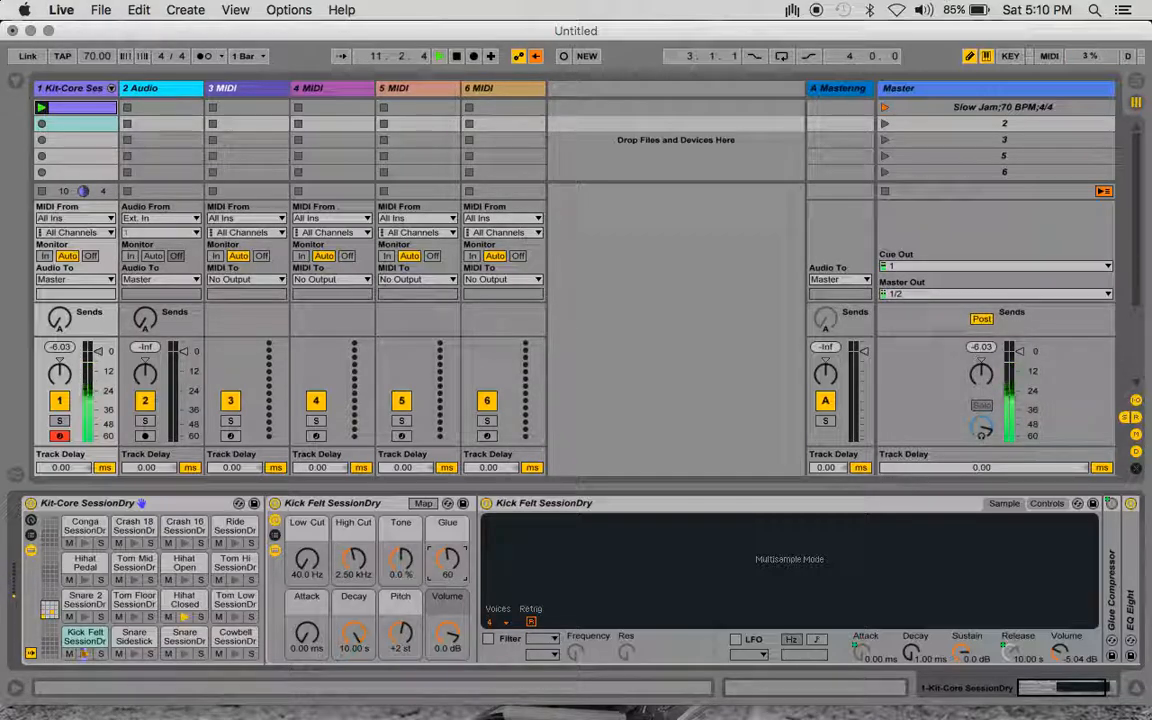
{"action": "scroll", "coordinate": [851, 522], "scroll_direction": "right", "scroll_amount": 3}
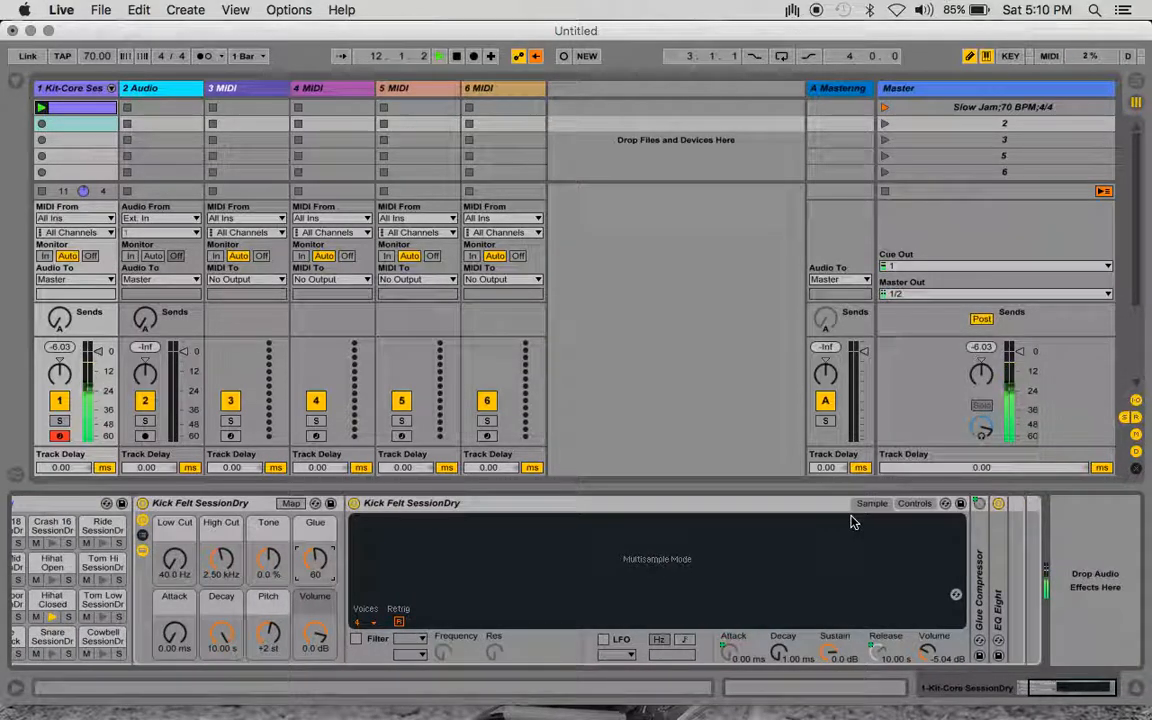
Step: Show the sound browser and adjust the Tone of the Snare Sidestick pad
{"action": "left_click", "coordinate": [15, 80]}
{"action": "left_click", "coordinate": [138, 636]}
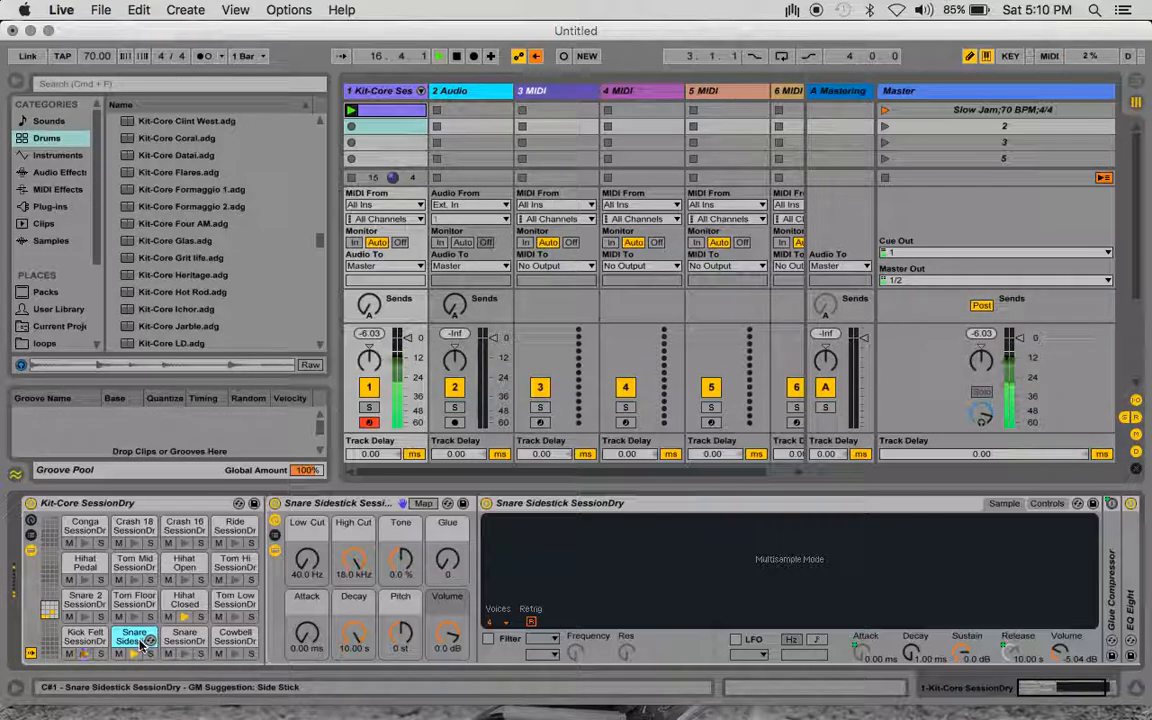
{"action": "mouse_move", "coordinate": [400, 560]}
{"action": "left_mouse_down"}
{"action": "mouse_move", "coordinate": [400, 530]}
{"action": "mouse_move", "coordinate": [402, 566]}
{"action": "left_mouse_up"}
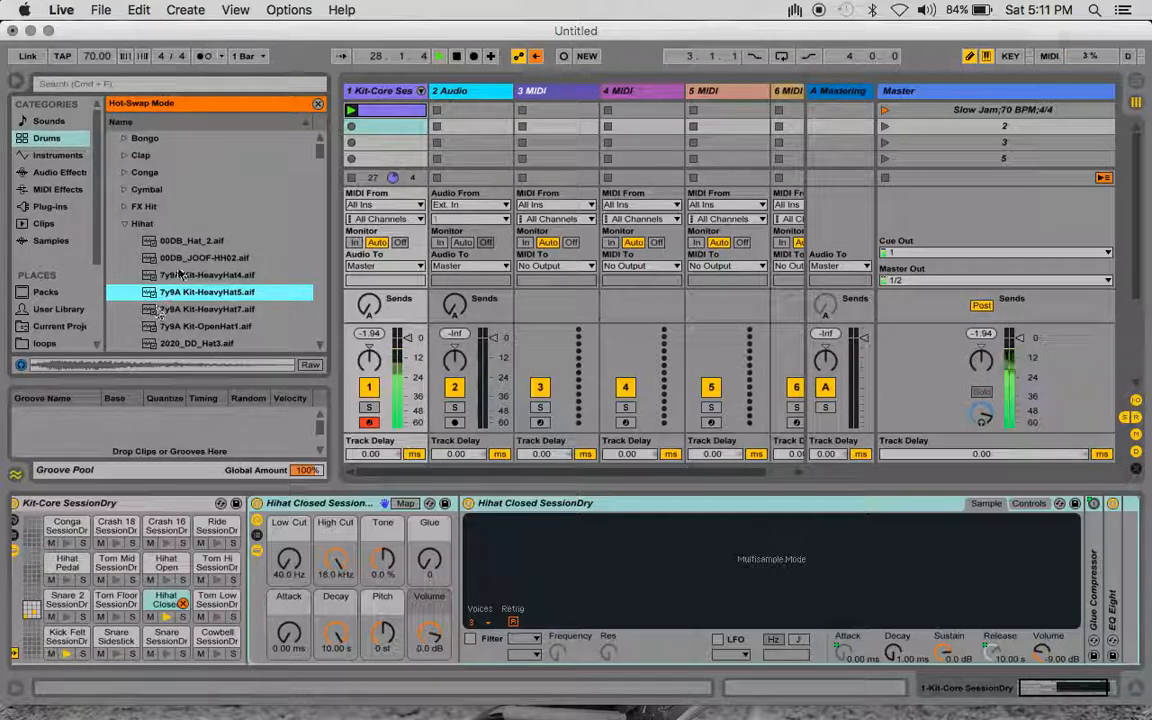
Step: Collapse the Hihat sample folder and browse the other drum categories available for swapping the Hihat Closed pad
{"action": "left_click", "coordinate": [124, 226]}
{"action": "scroll", "coordinate": [124, 240], "scroll_direction": "down", "scroll_amount": 1}
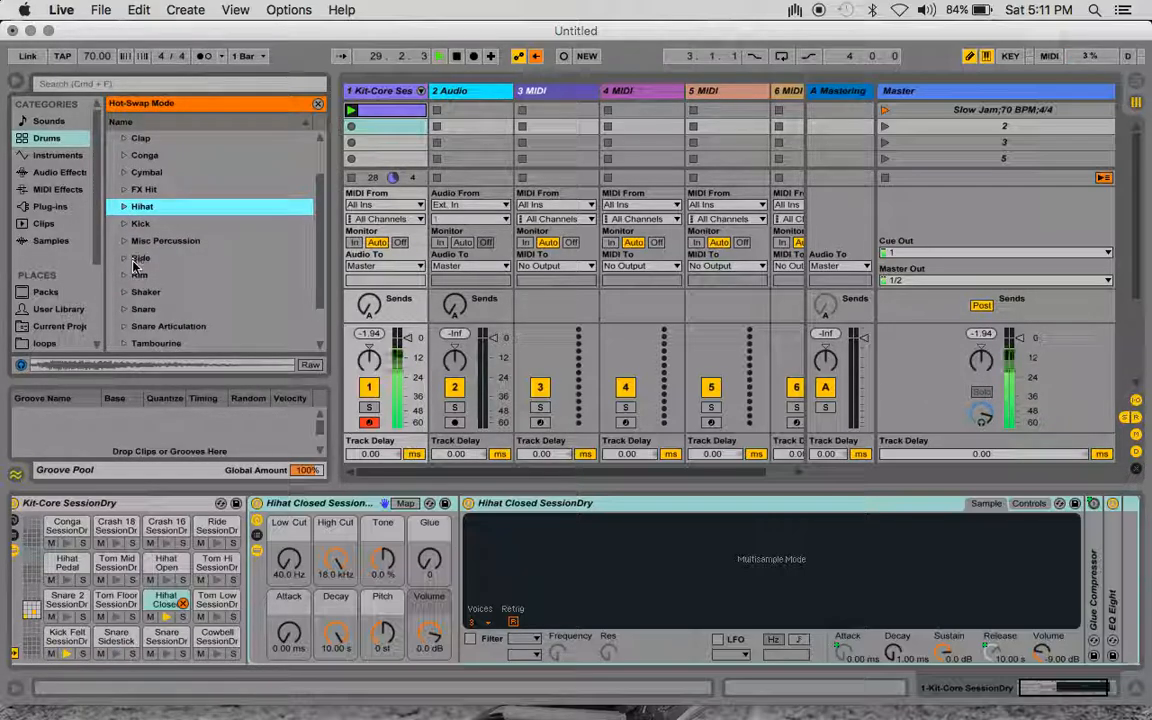